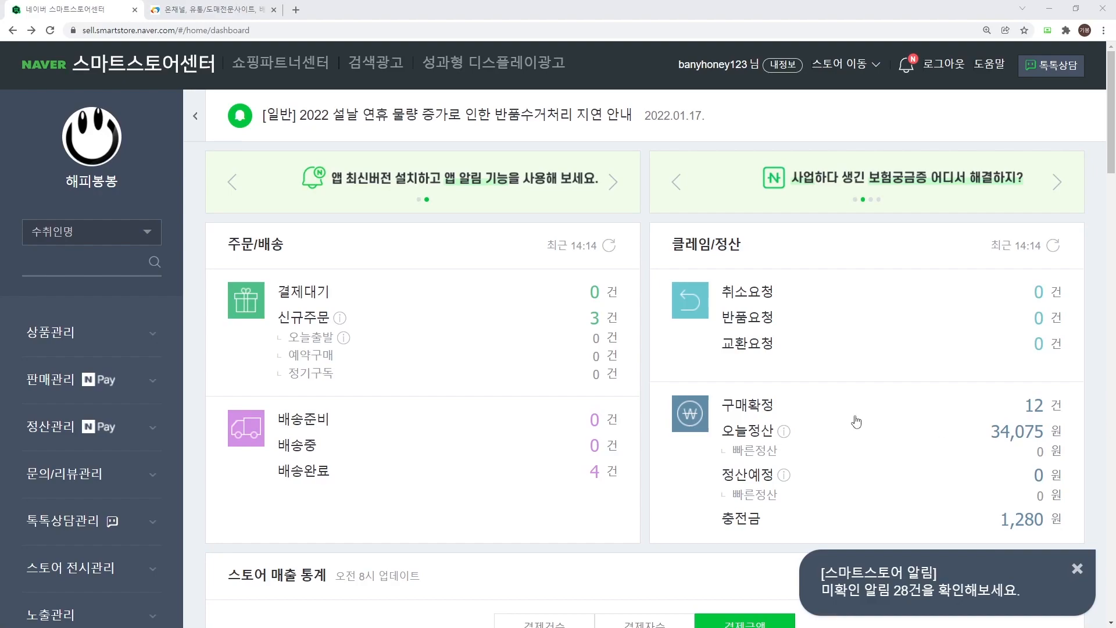
Open the new orders (신규주문) from the order/delivery summary and bring up the order list on the 발주(주문)확인/발송관리 page.
mouse_move(273, 326)
left_mouse_down()
mouse_move(631, 327)
mouse_move(605, 327)
mouse_move(585, 310)
left_mouse_up()
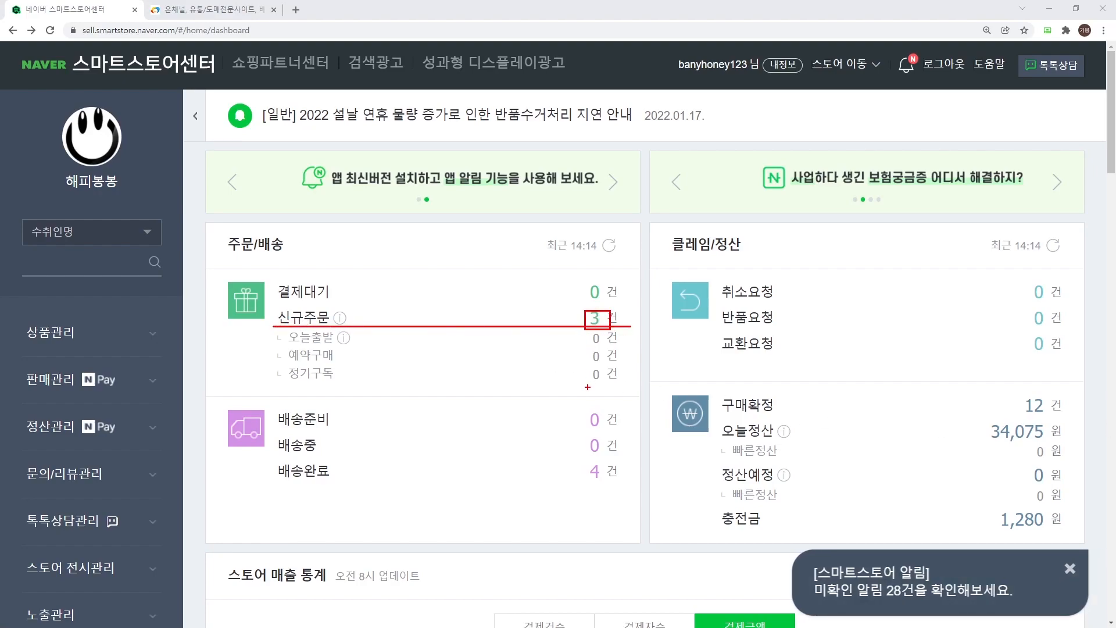
left_click(593, 318)
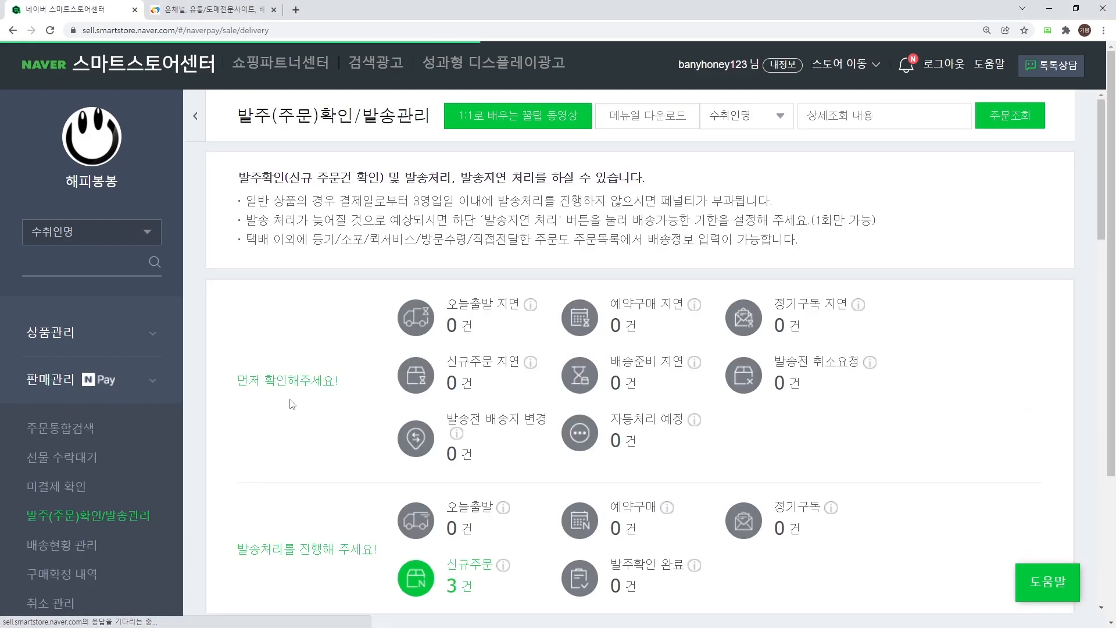
scroll(252, 422, "down", 7)
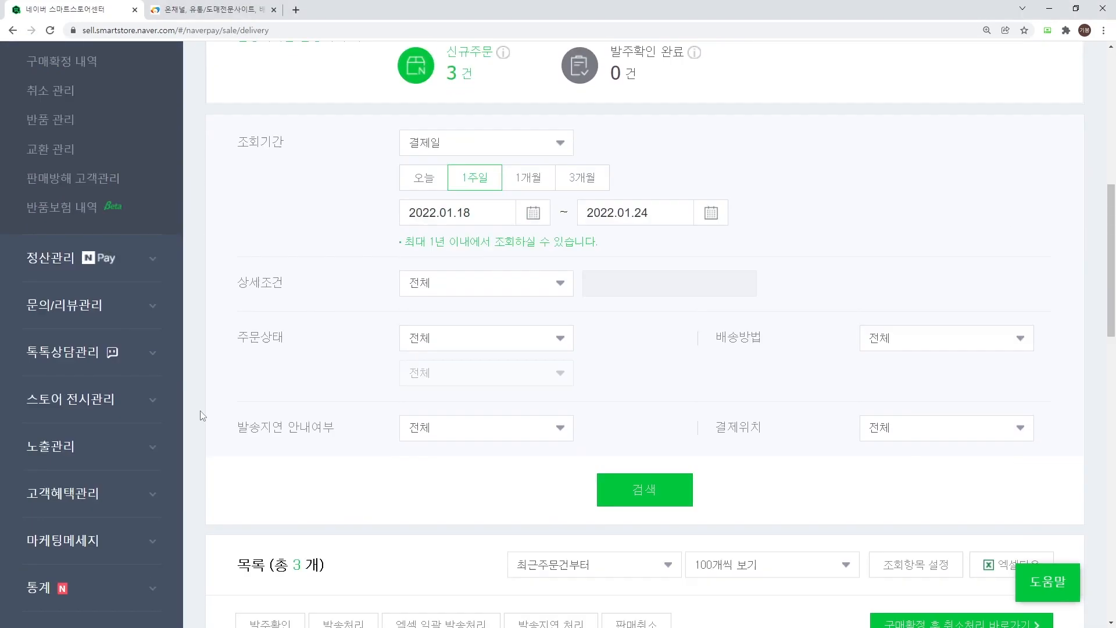
scroll(203, 416, "down", 8)
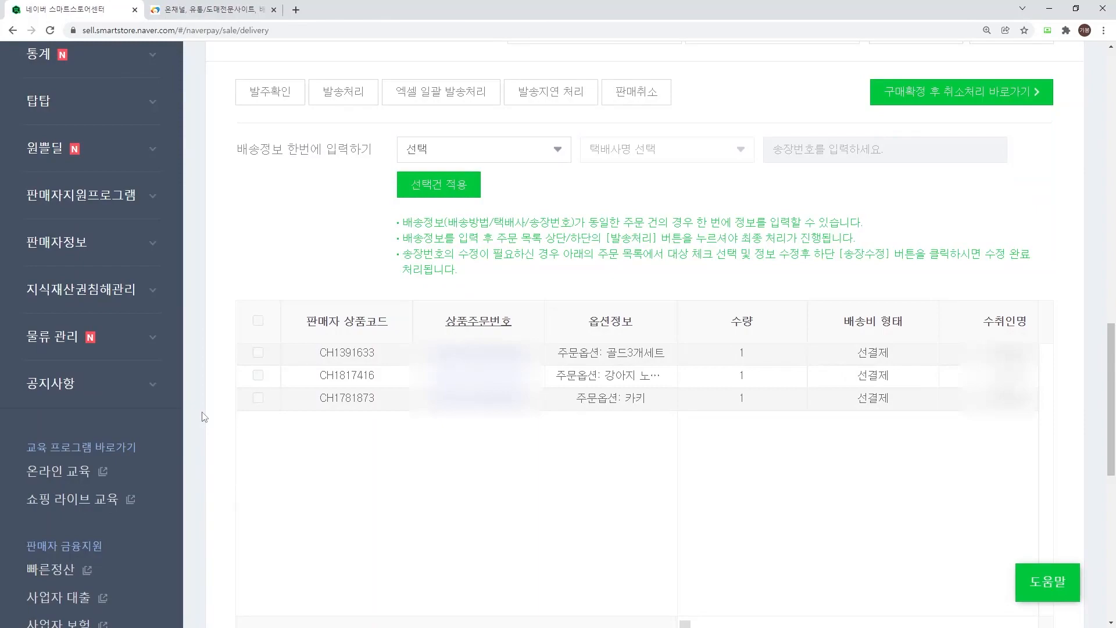
scroll(219, 421, "up", 1)
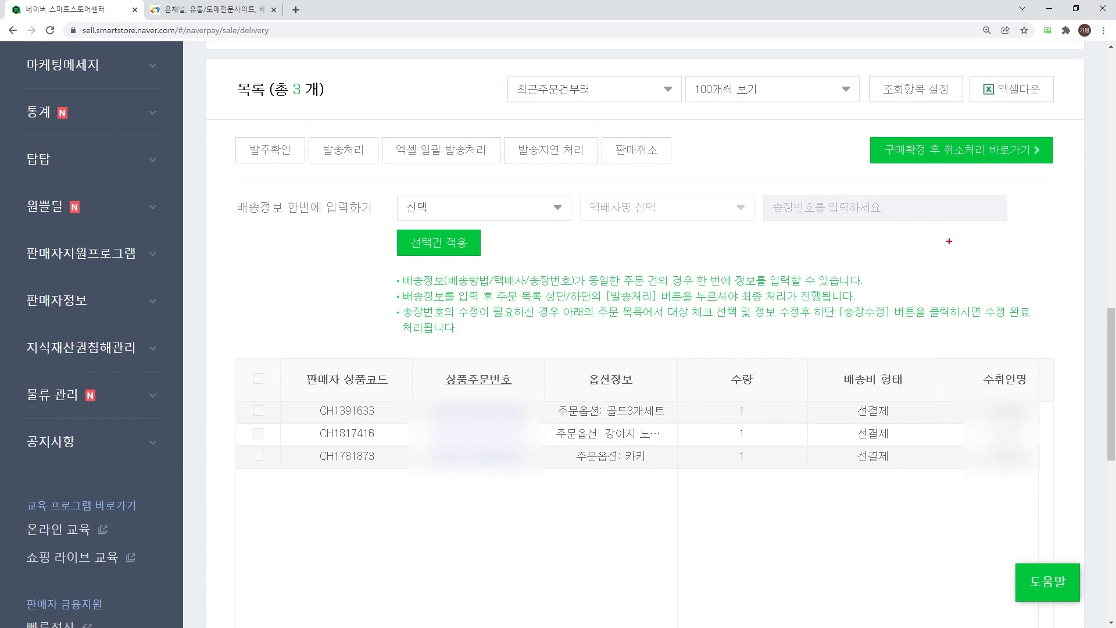
Download the order list as an Excel file, accepting the personal information notice.
left_click_drag(967, 106, 1050, 105)
left_click_drag(1059, 111, 969, 70)
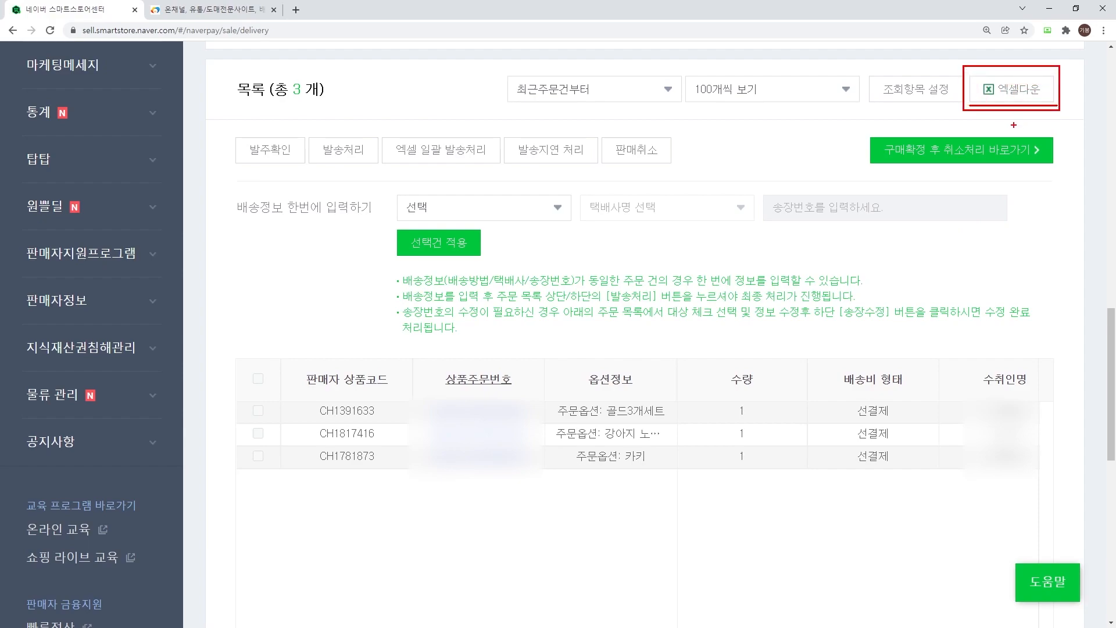
left_click(1017, 96)
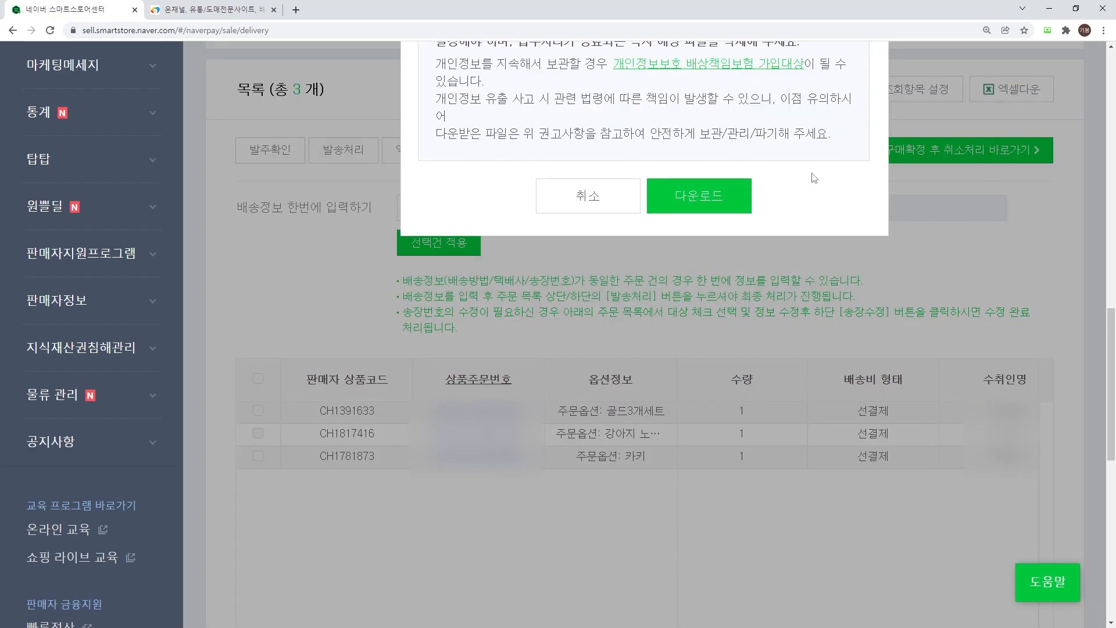
scroll(867, 215, "up", 2)
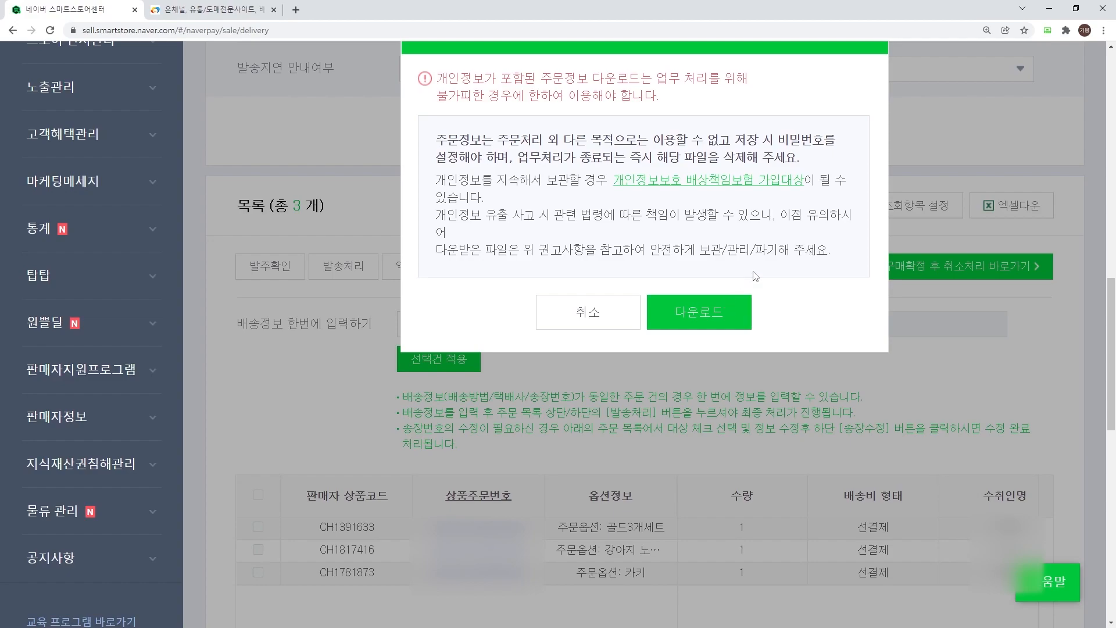
left_click(725, 316)
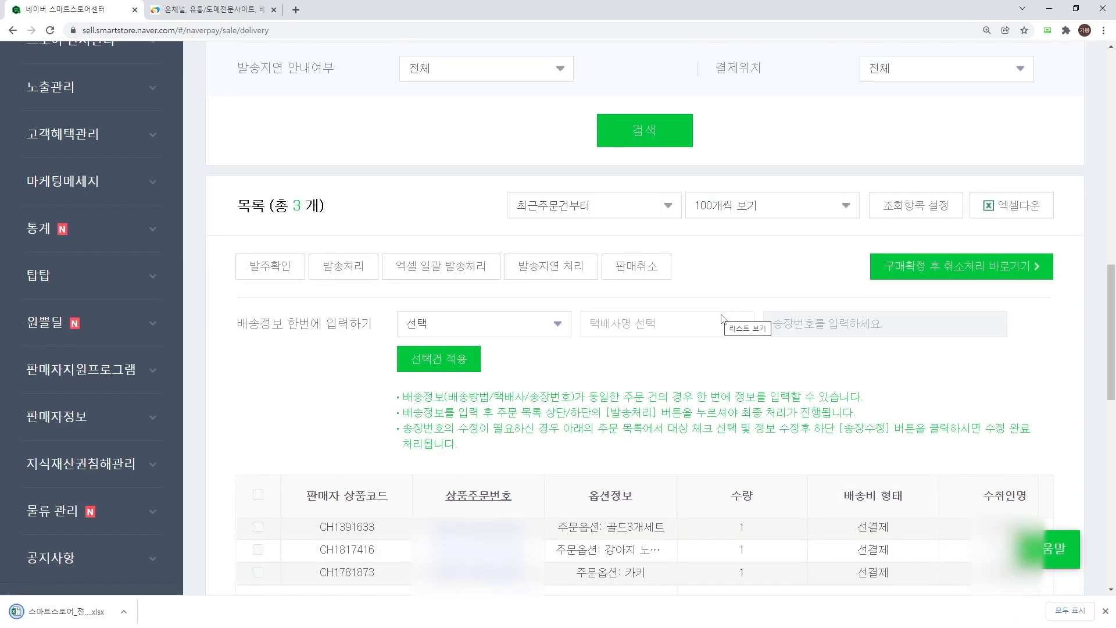
scroll(645, 349, "down", 1)
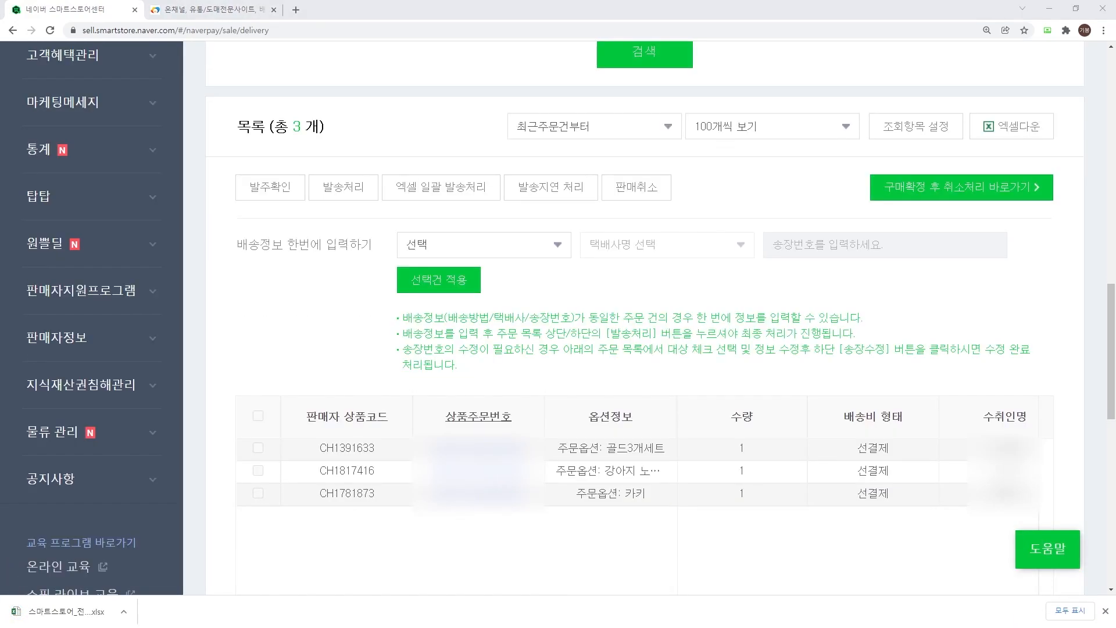
Open the downloaded order workbook in Excel and delete row 1 with the yellow instructions.
left_click_drag(303, 500, 131, 593)
left_click(113, 615)
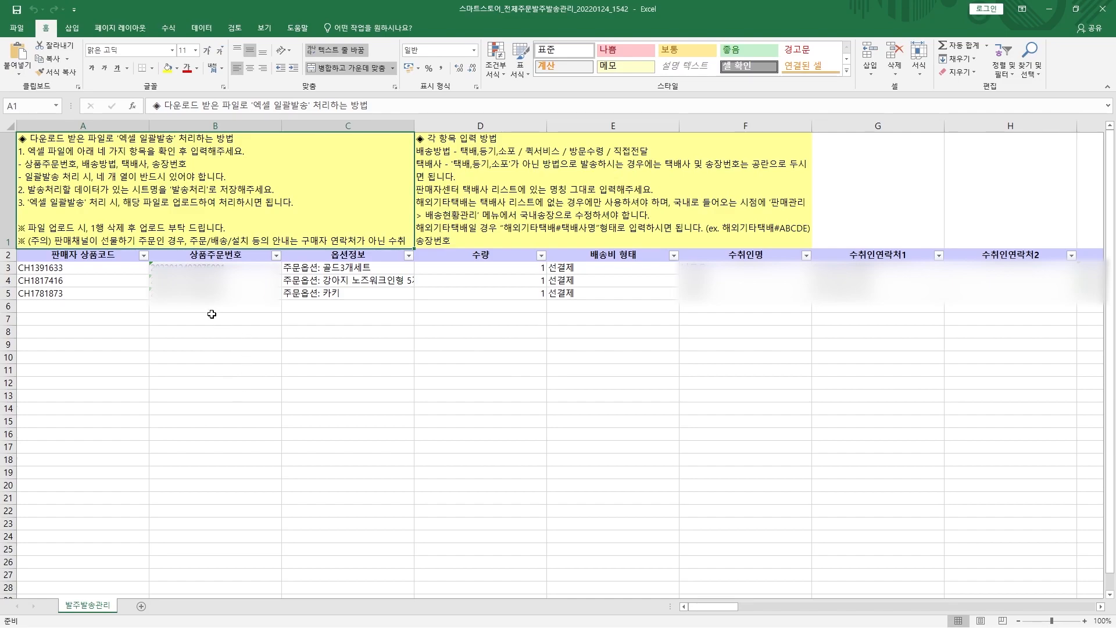
right_click(7, 213)
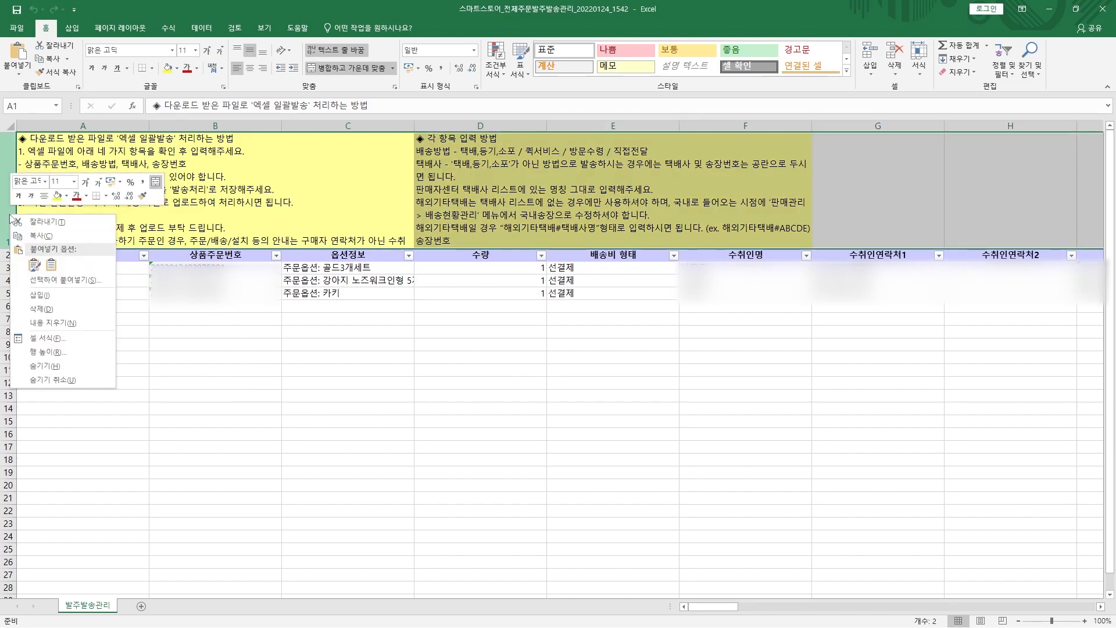
left_click(51, 312)
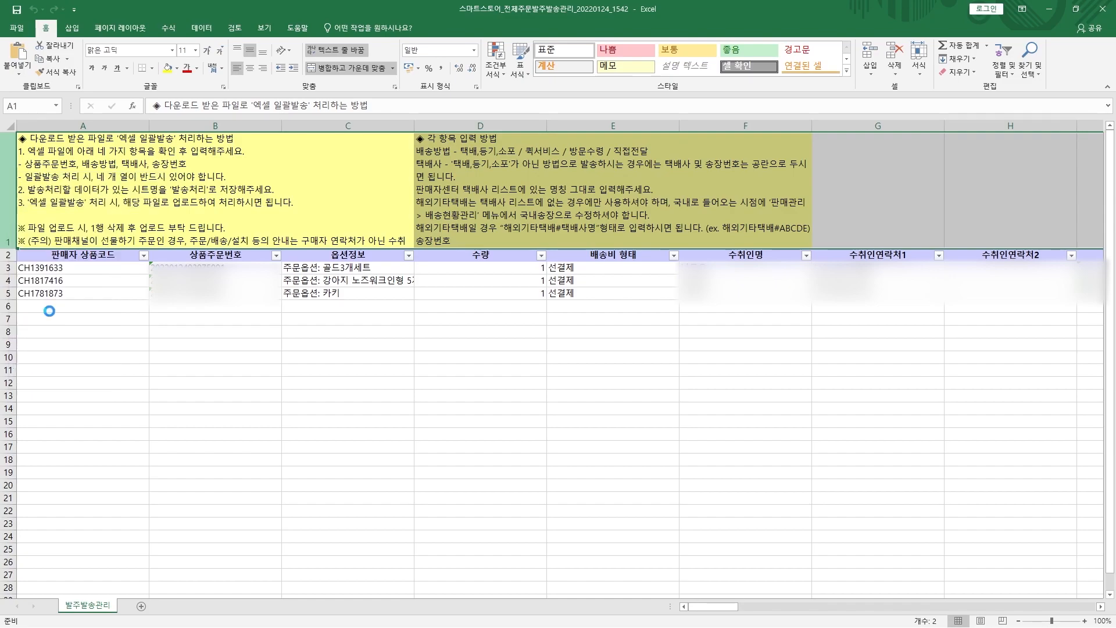
left_click(202, 283)
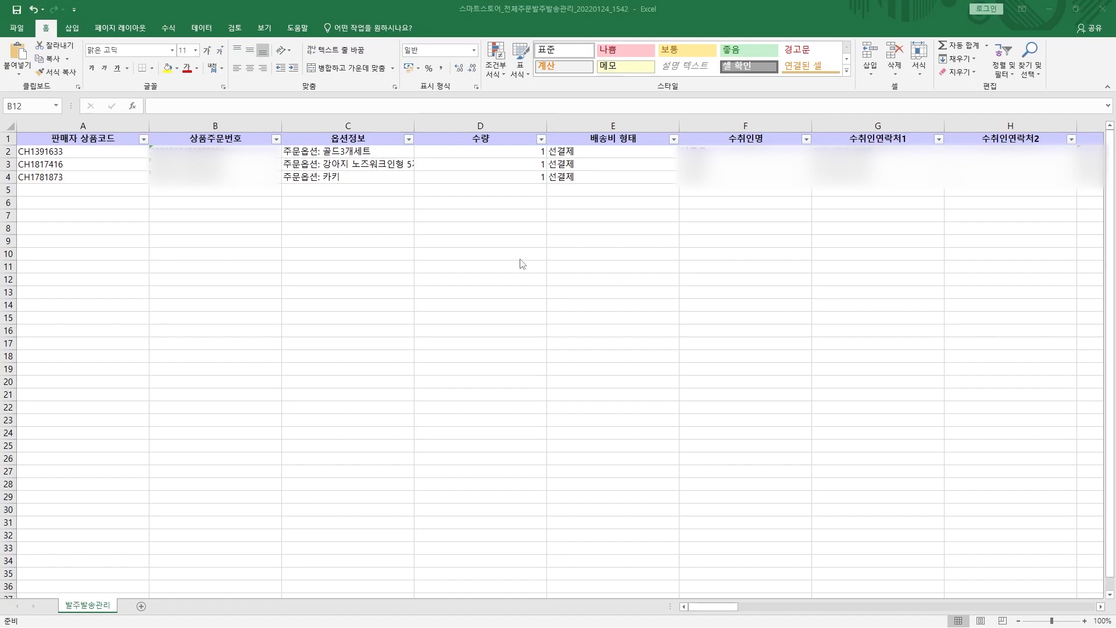
left_click(424, 212)
key("ctrl+2")
mouse_move(280, 126)
left_mouse_down()
mouse_move(359, 152)
mouse_move(409, 193)
left_mouse_up()
left_click_drag(281, 157, 379, 157)
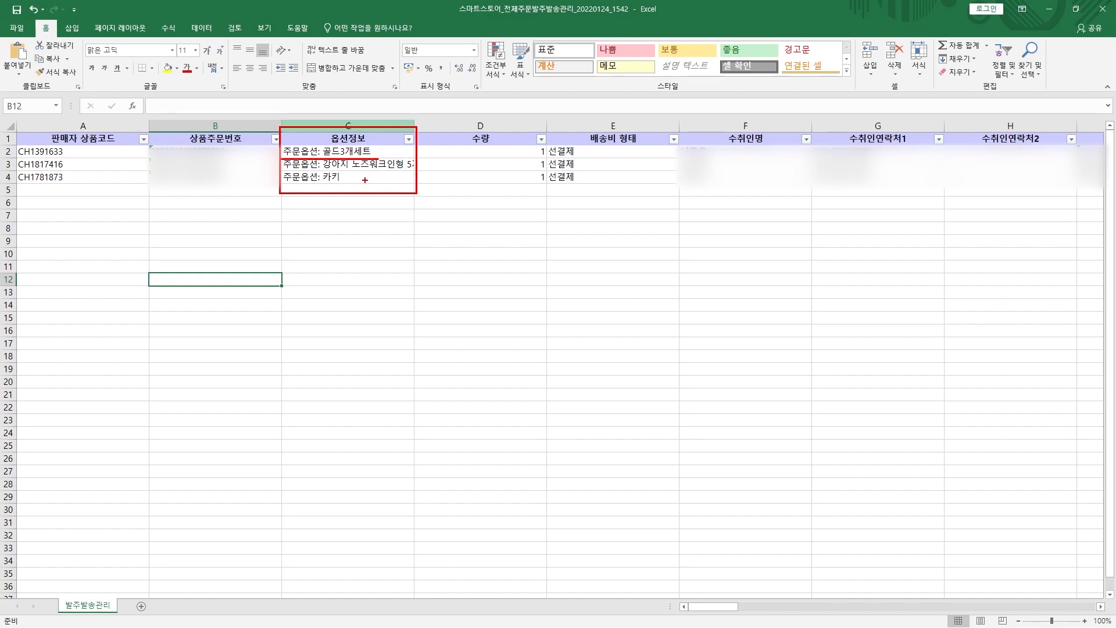
key("e")
mouse_move(321, 186)
left_mouse_down()
mouse_move(351, 146)
mouse_move(413, 145)
left_mouse_up()
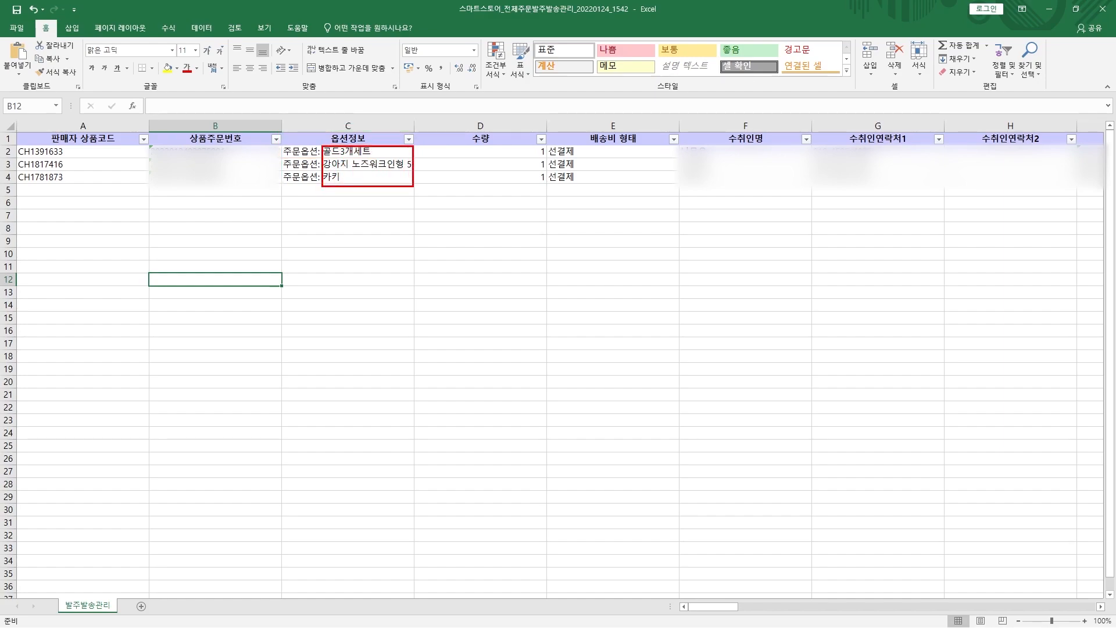
left_click_drag(286, 157, 322, 156)
left_click_drag(315, 143, 286, 180)
left_click_drag(280, 143, 320, 172)
key("Escape")
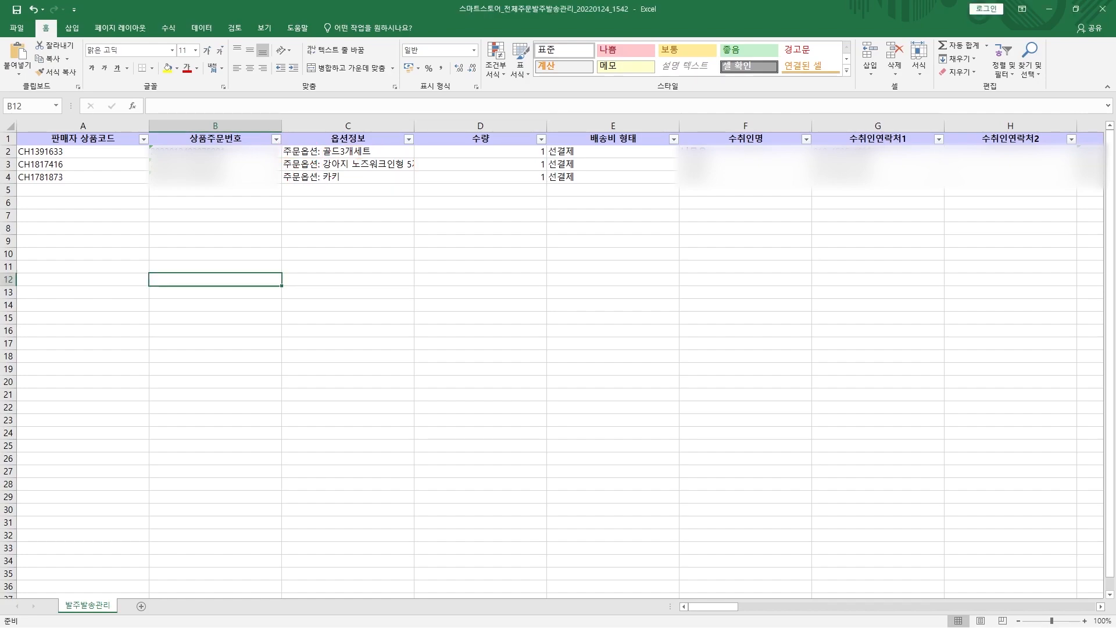
key("alt+Tab")
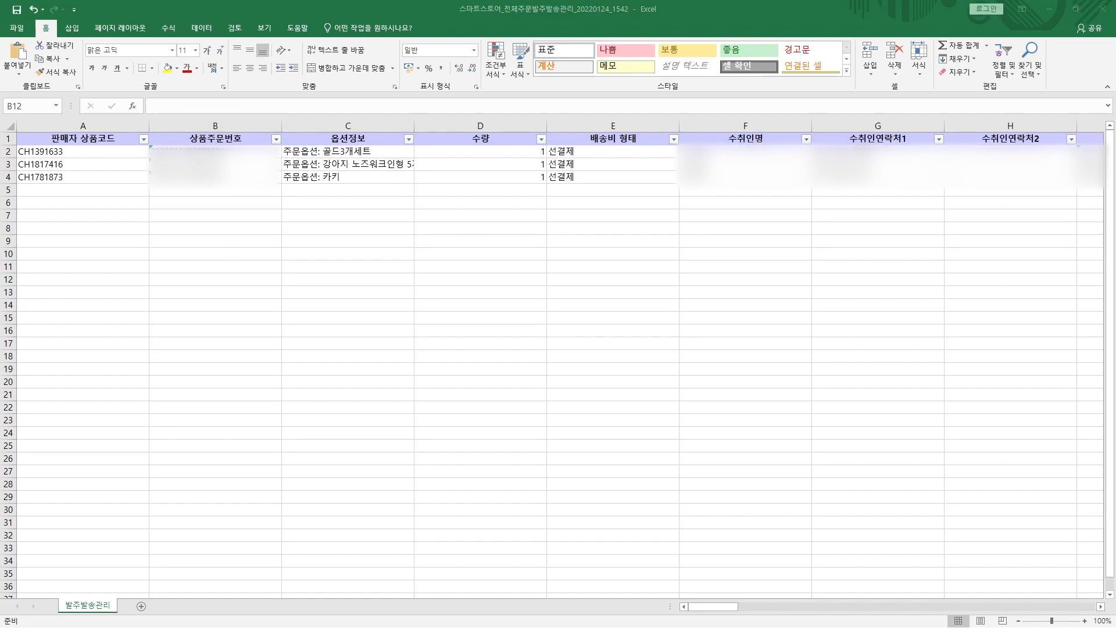
Remove the "주문옵션: " prefix from cell C2, leaving only 골드3개세트.
left_click(311, 153)
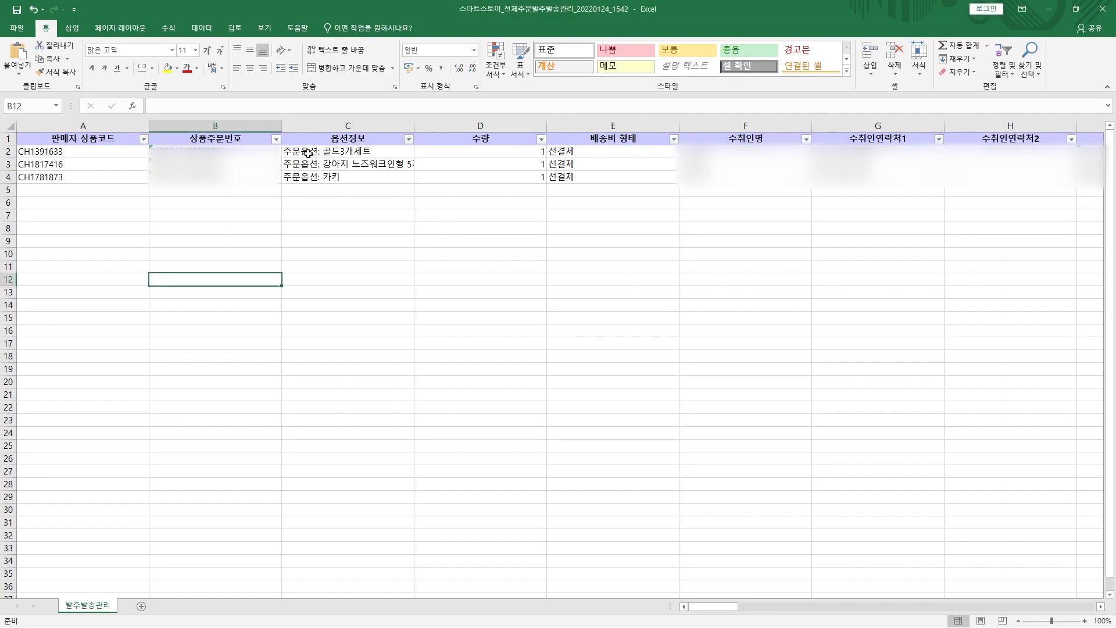
double_click(319, 154)
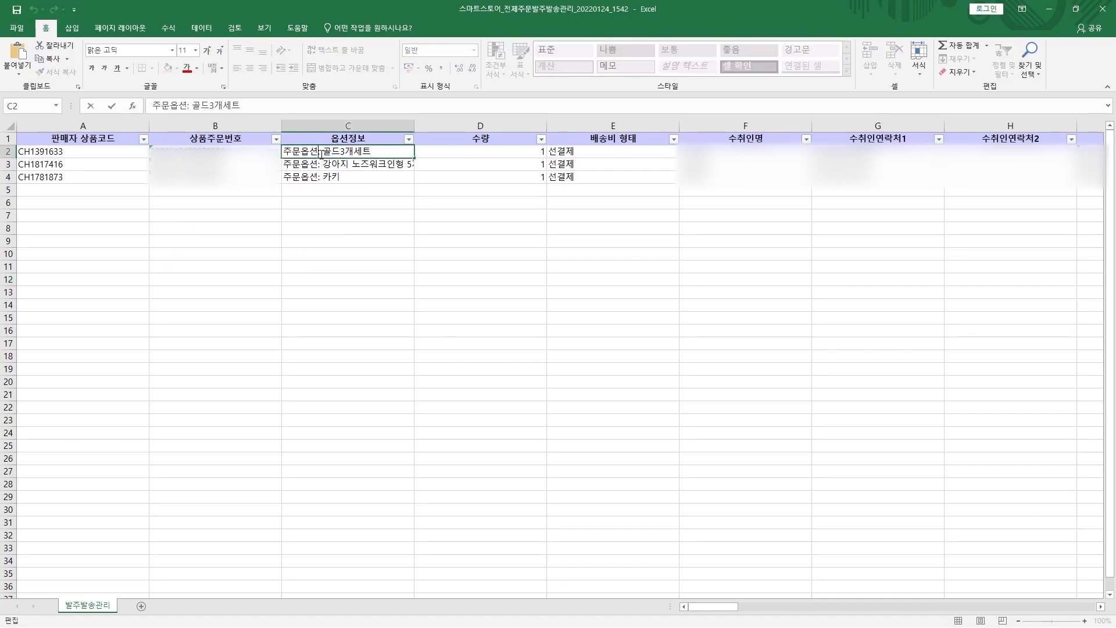
left_click_drag(321, 154, 279, 151)
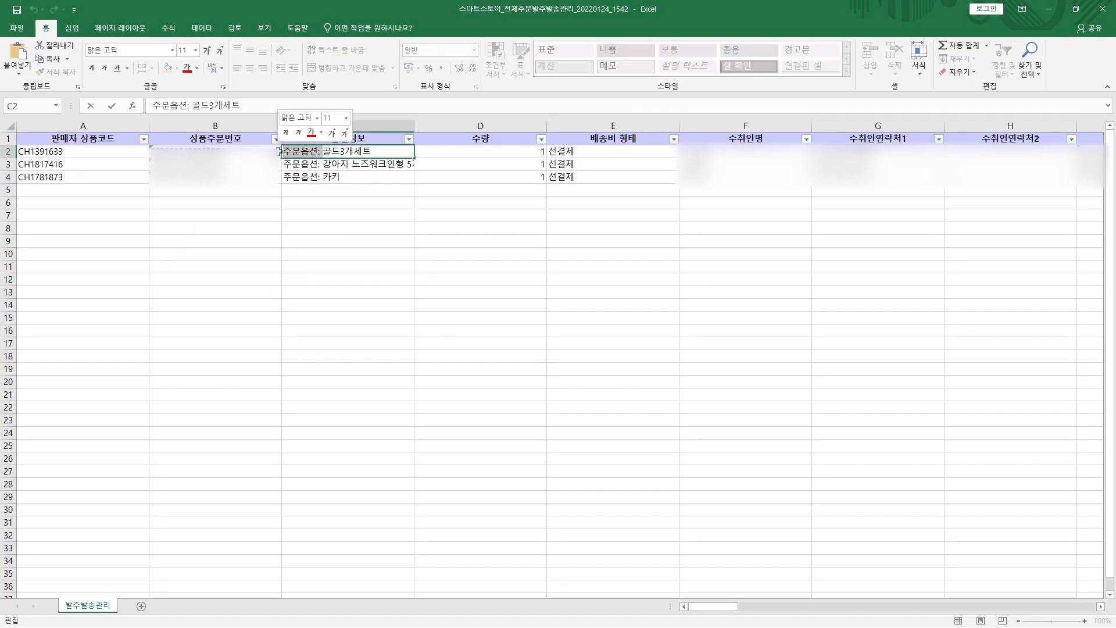
key("BackSpace")
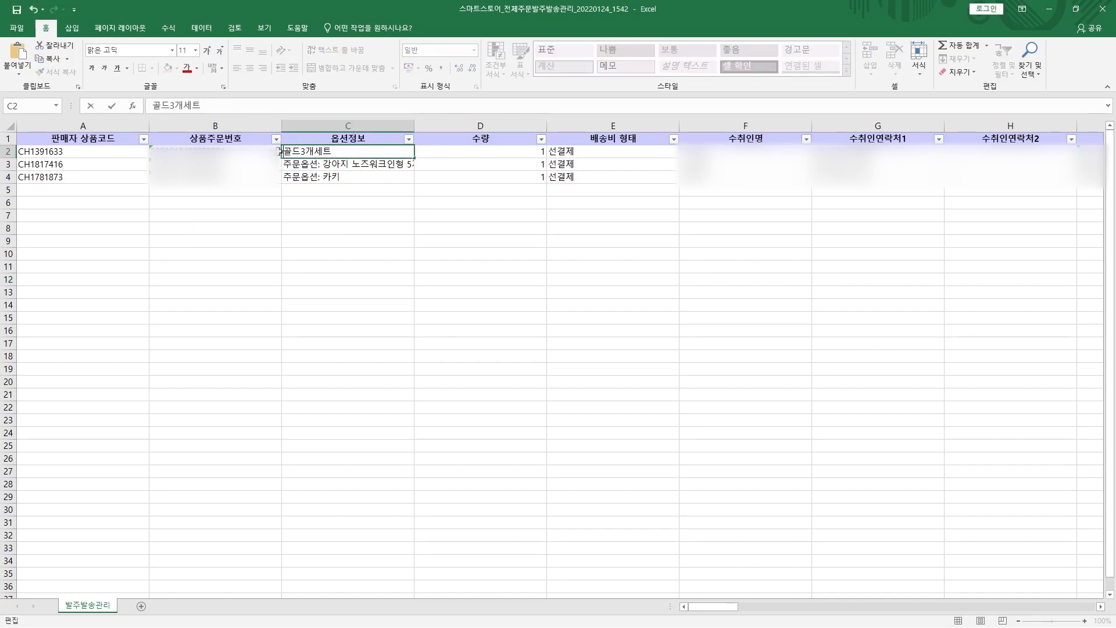
left_click(243, 192)
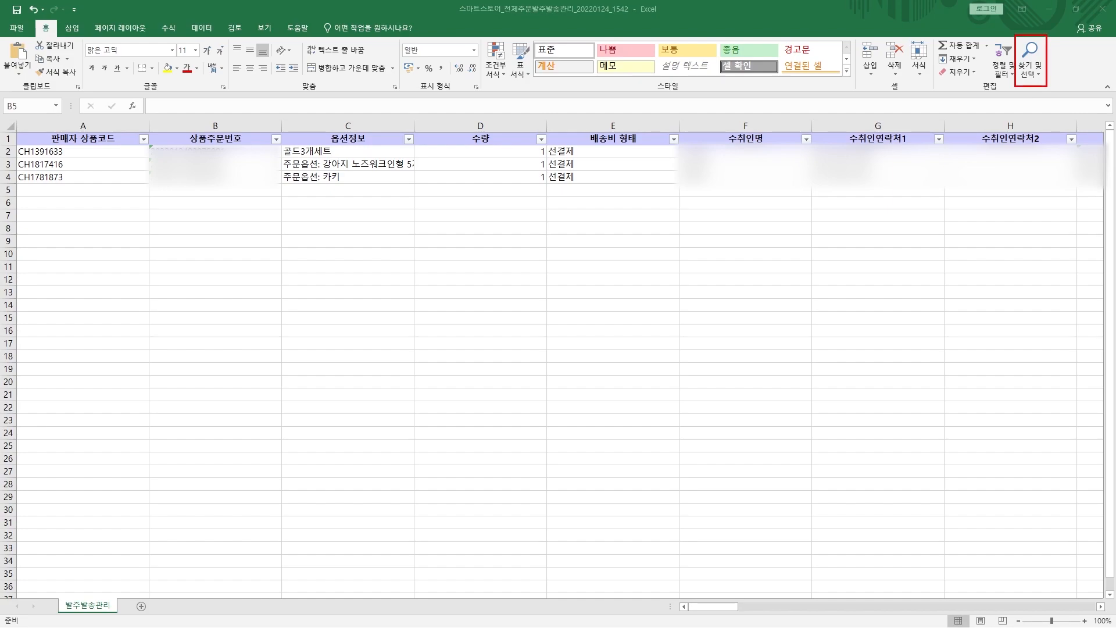
Open the Replace (바꾸기) function of Find and Replace for the order sheet.
key("Escape")
left_click(1039, 74)
key("ctrl+2")
left_click_drag(1007, 93, 1109, 109)
key("Escape")
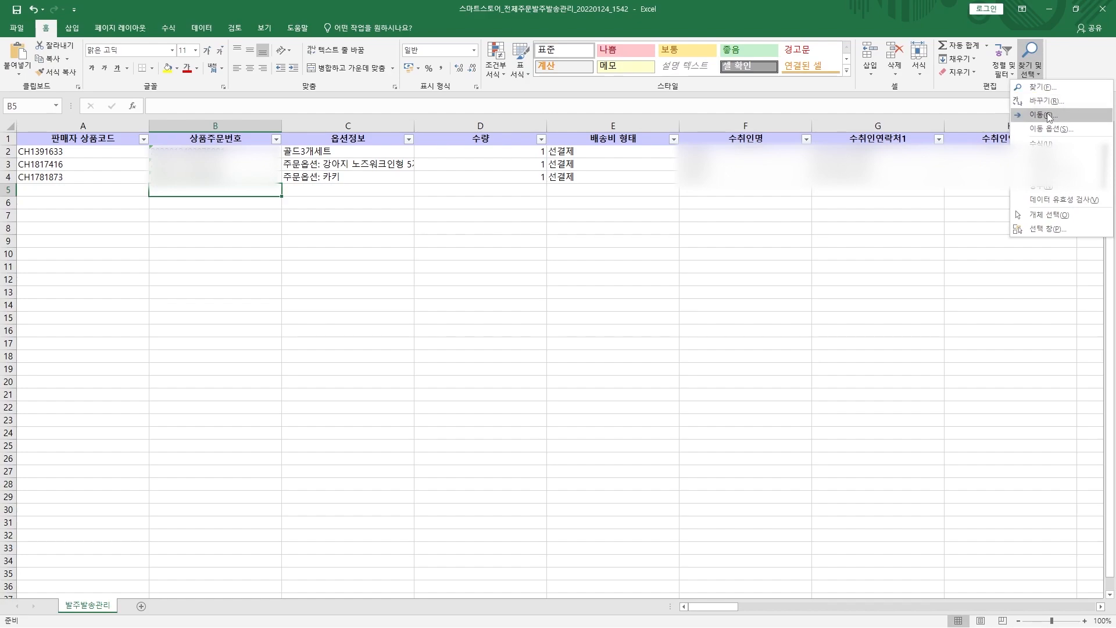
left_click(1045, 100)
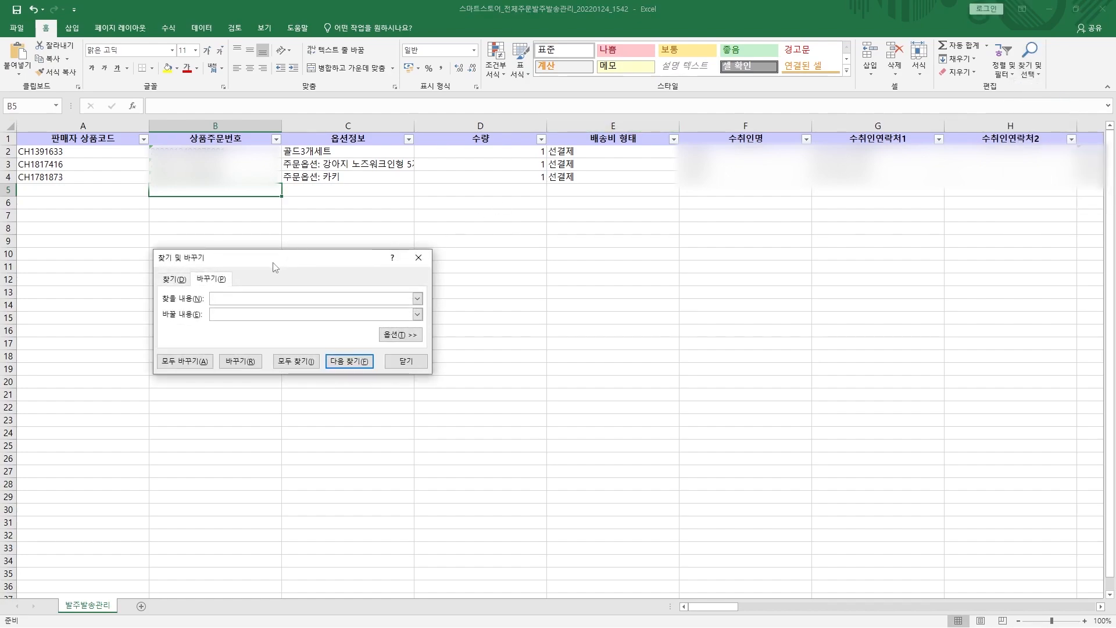
key("ctrl+2")
mouse_move(153, 247)
left_mouse_down()
mouse_move(257, 301)
mouse_move(421, 350)
mouse_move(433, 374)
left_mouse_up()
key("Escape")
key("ctrl+2")
left_click_drag(160, 305, 284, 305)
key("Escape")
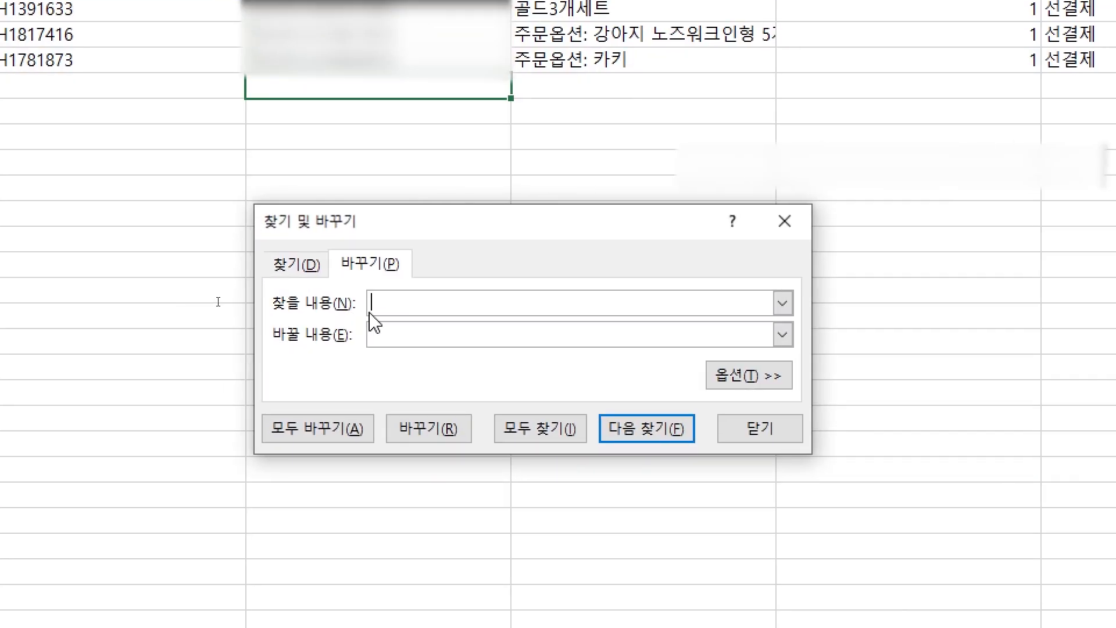
Replace all occurrences of "주문옵션:" in the sheet with nothing and close the dialog.
type("wn")
key("BackSpace")
key("BackSpace")
key("Hangul")
type("주문옵션:")
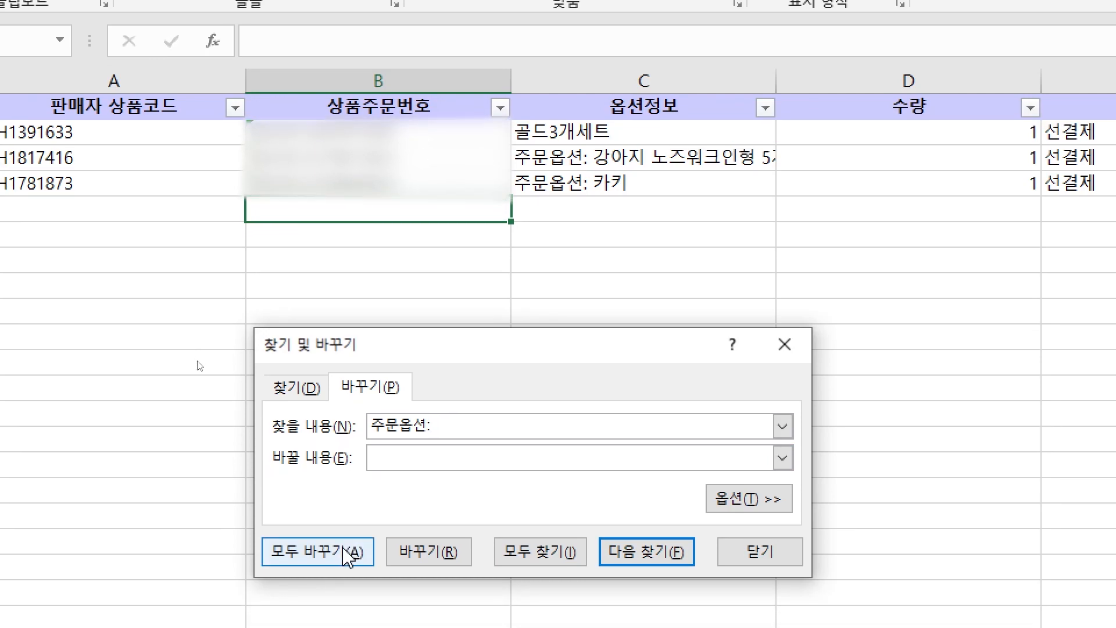
left_click(347, 555)
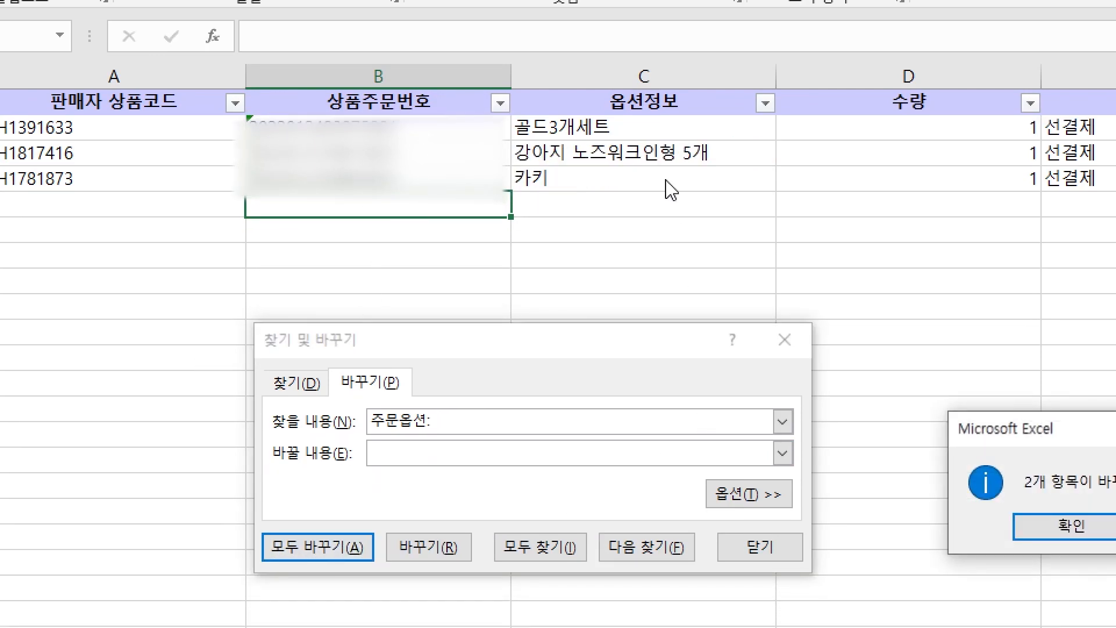
left_click(970, 532)
left_click(672, 547)
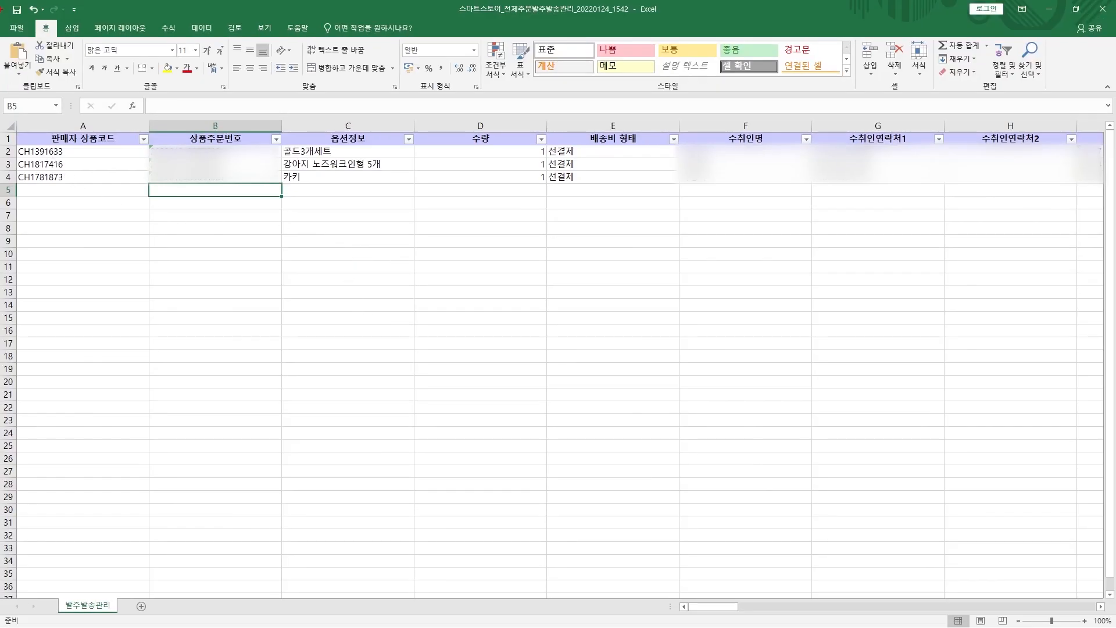
Save the edited order workbook.
left_click_drag(32, 109, 22, 27)
mouse_move(21, 27)
left_mouse_down()
mouse_move(9, 32)
mouse_move(35, 31)
left_mouse_up()
key("Escape")
left_click(17, 10)
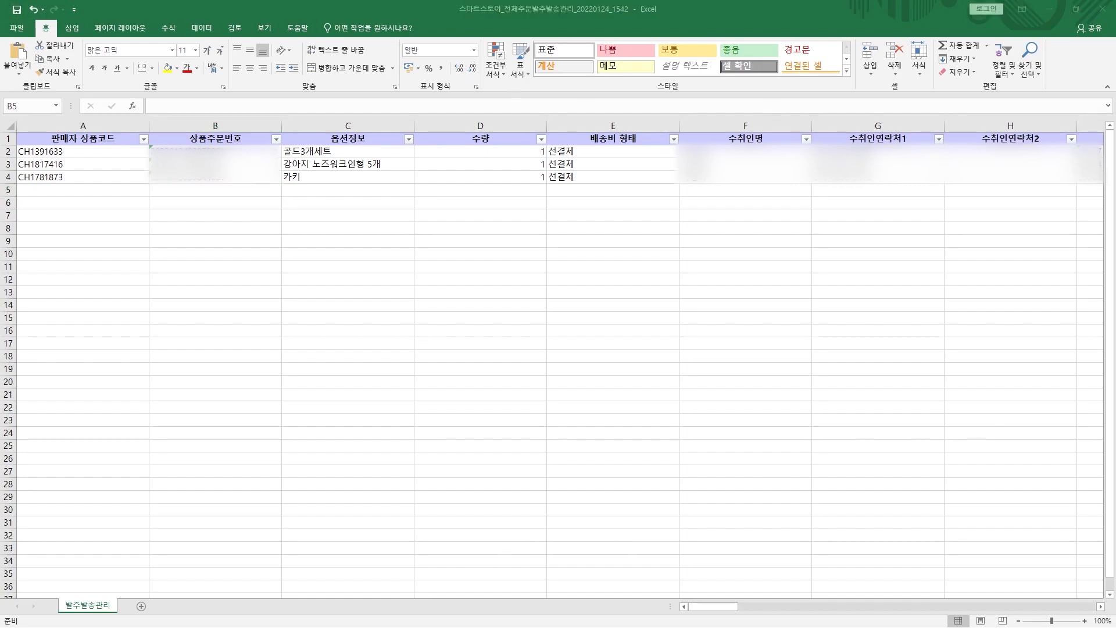
Switch to the Onchannel site in Chrome and open the Excel bulk order registration page (대량주문등록) through 마이페이지.
key("alt+Tab")
left_click(220, 9)
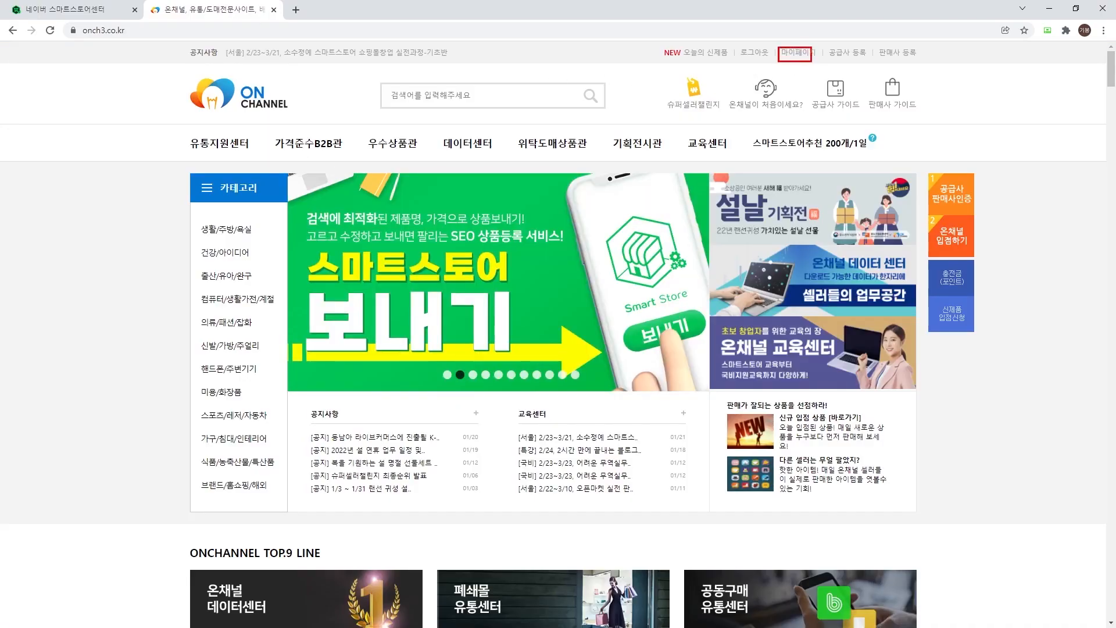
left_click(807, 55)
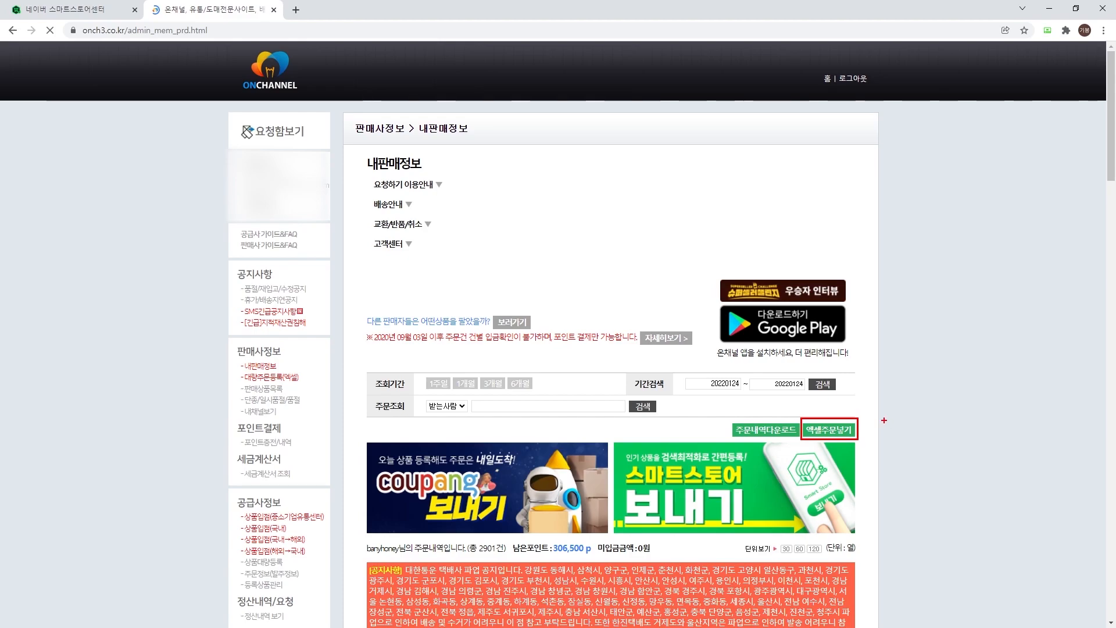
left_click(831, 431)
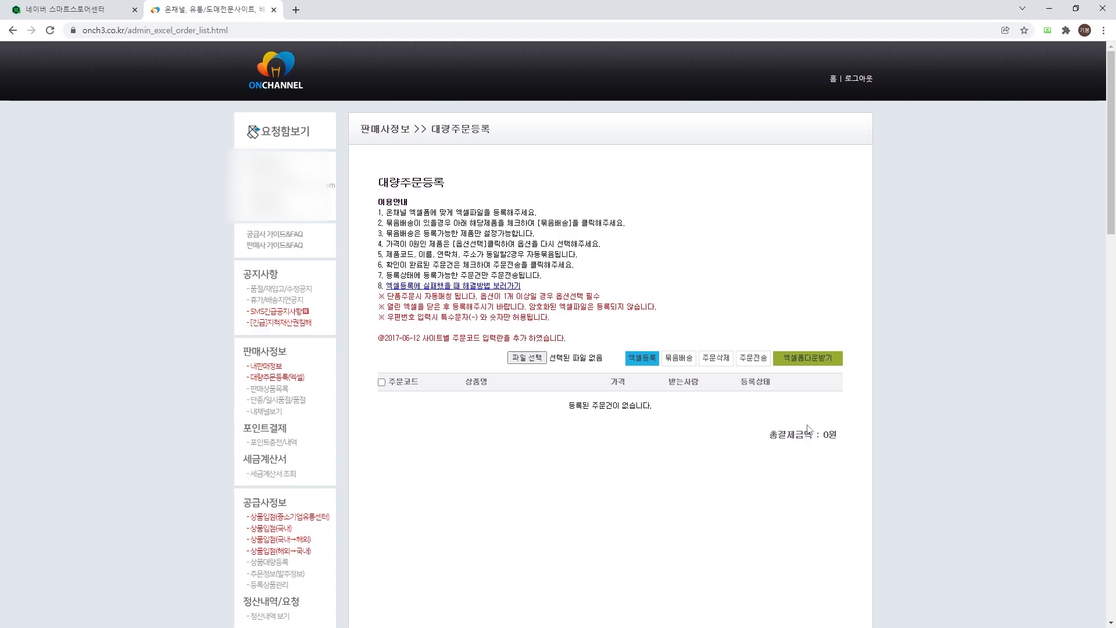
left_click_drag(498, 369, 604, 346)
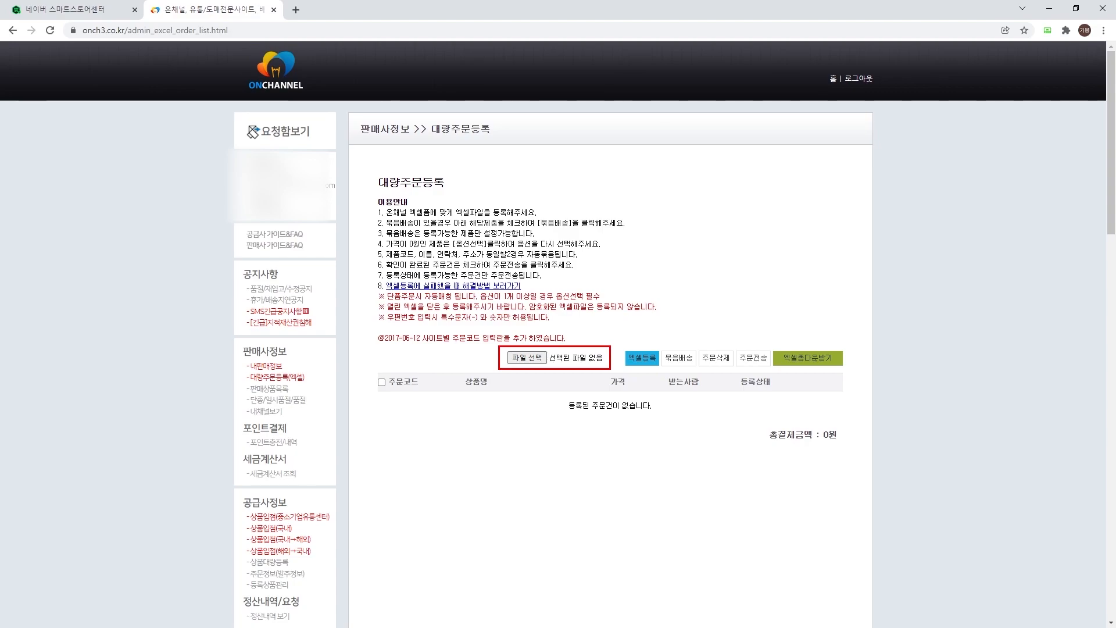
key("Escape")
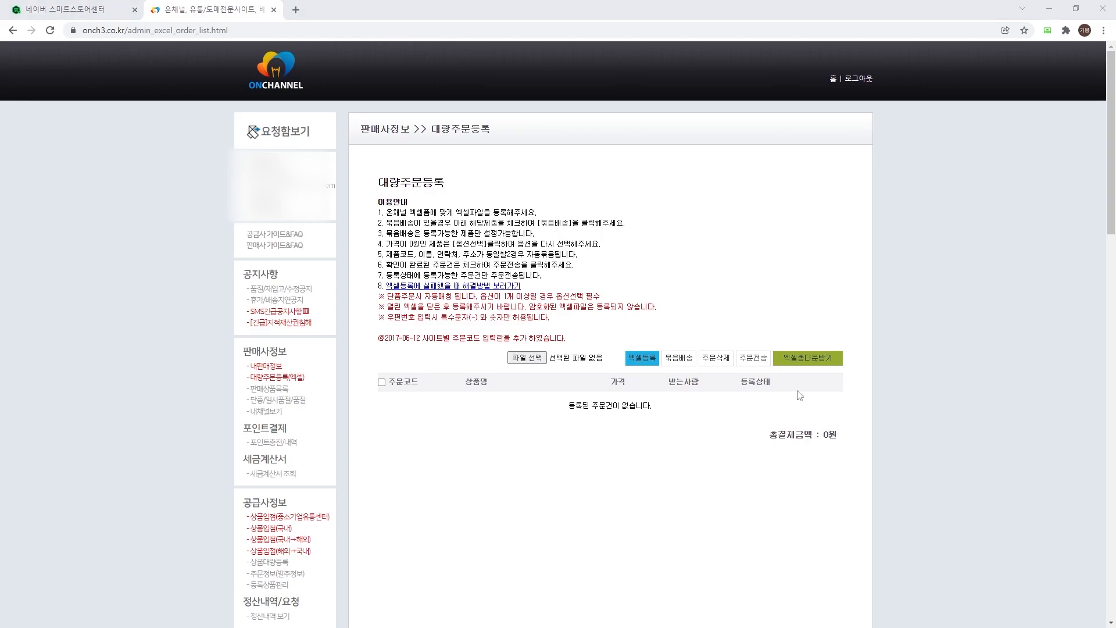
Choose the file 스마트스토어_전체주문발주발송관리_20220124_1542 from the 다운로드 folder for the bulk order upload.
left_click(527, 359)
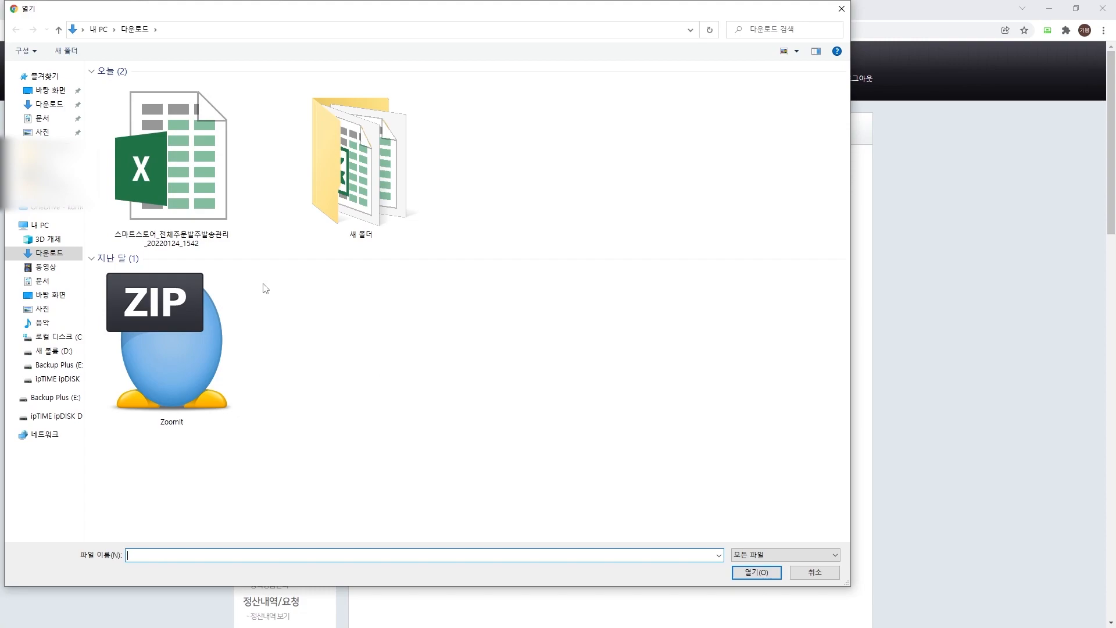
mouse_move(13, 94)
left_mouse_down()
mouse_move(78, 113)
mouse_move(68, 109)
mouse_move(230, 216)
mouse_move(248, 254)
left_mouse_up()
key("Escape")
left_click(145, 179)
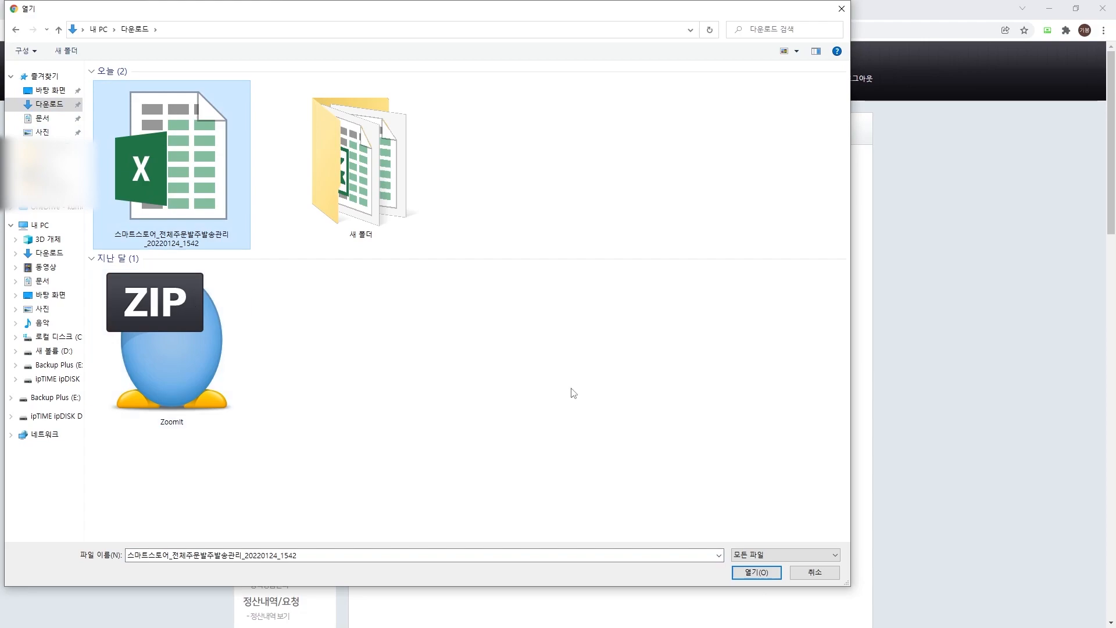
left_click(776, 570)
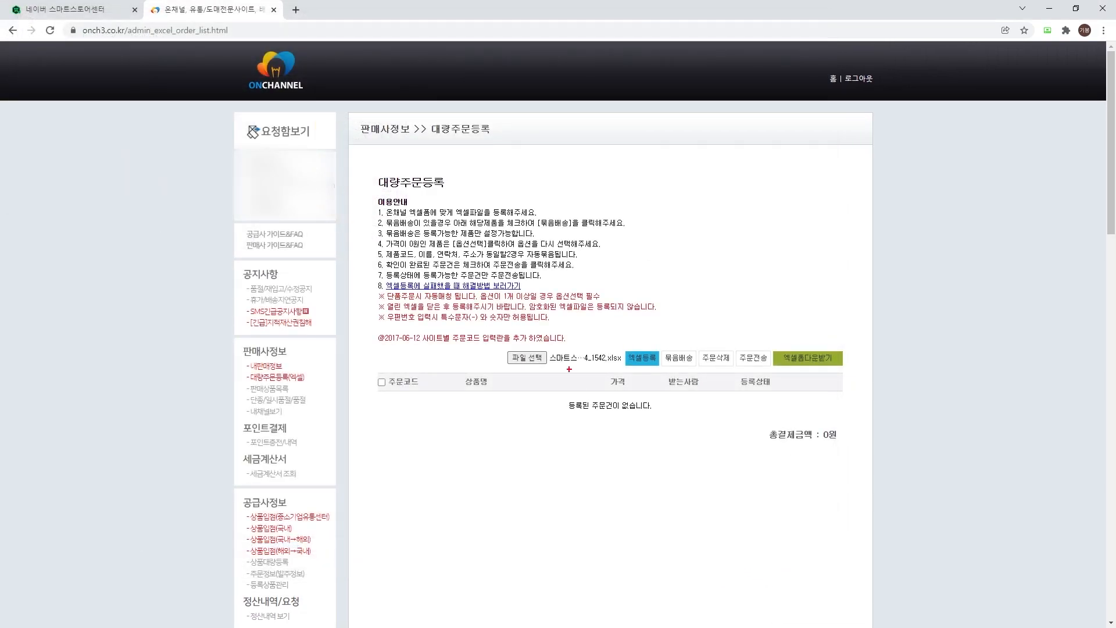
Upload the chosen order file with the 엑셀등록 function.
mouse_move(549, 365)
left_mouse_down()
mouse_move(621, 364)
mouse_move(661, 347)
left_mouse_up()
key("Escape")
left_click(648, 360)
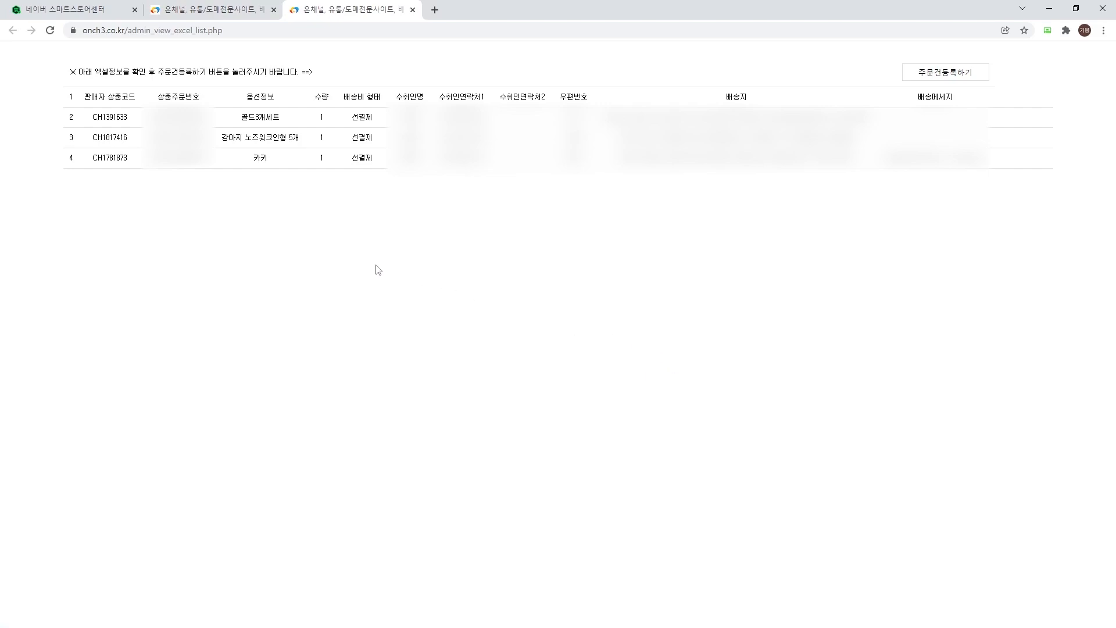
Register all orders in the uploaded Excel list (주문건등록하기) and close the registration window.
key("ctrl+2")
mouse_move(68, 91)
left_mouse_down()
mouse_move(40, 149)
mouse_move(47, 177)
left_mouse_up()
left_click_drag(900, 86, 995, 59)
key("Escape")
left_click(976, 75)
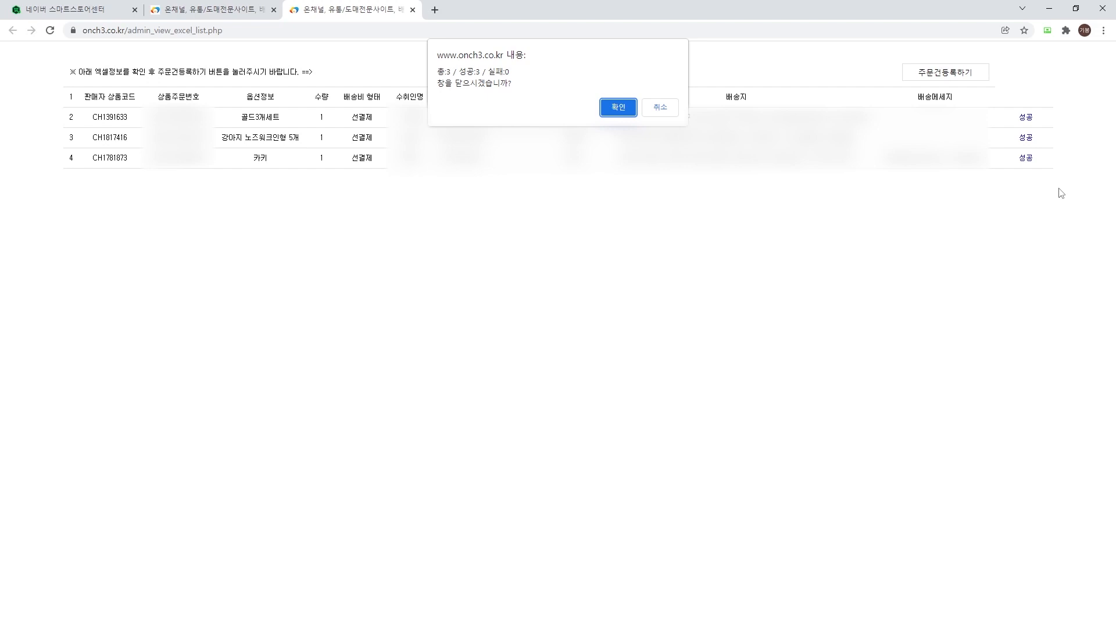
key("ctrl+2")
left_click_drag(1010, 107, 1040, 169)
key("Escape")
left_click(618, 107)
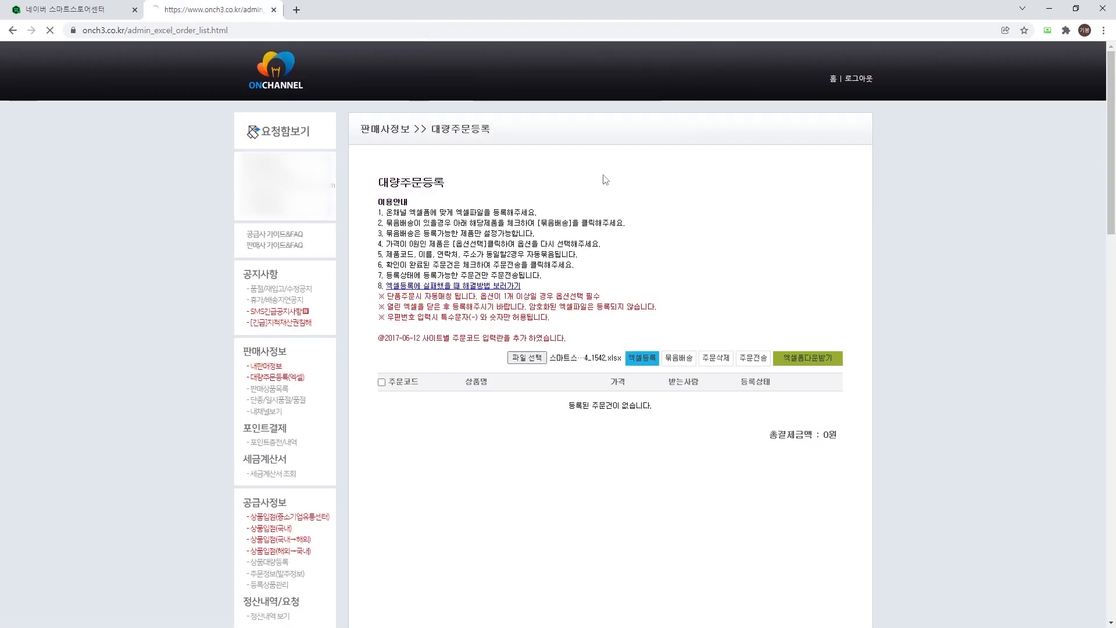
Examine the registered orders' product options, prices and 등록상태 in the bulk order list.
scroll(730, 300, "down", 1)
key("ctrl+2")
mouse_move(373, 334)
left_mouse_down()
mouse_move(831, 400)
mouse_move(847, 418)
left_mouse_up()
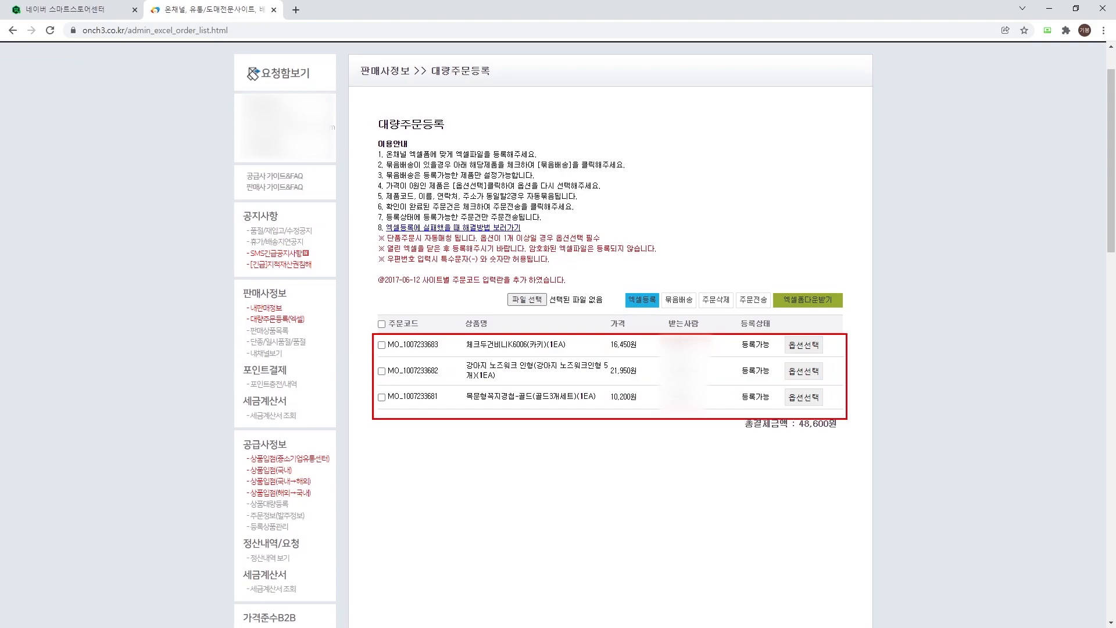
key("Escape")
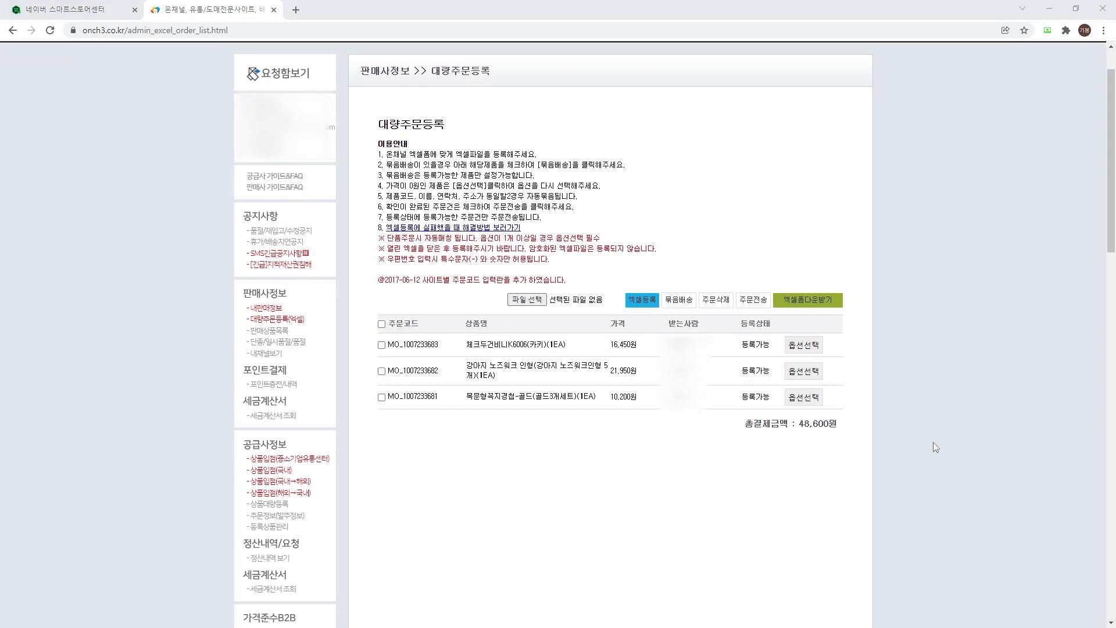
mouse_move(734, 330)
left_mouse_down()
mouse_move(772, 330)
mouse_move(766, 352)
mouse_move(776, 352)
left_mouse_up()
left_click_drag(534, 370, 607, 370)
mouse_move(740, 341)
left_mouse_down()
mouse_move(719, 389)
mouse_move(731, 409)
left_mouse_up()
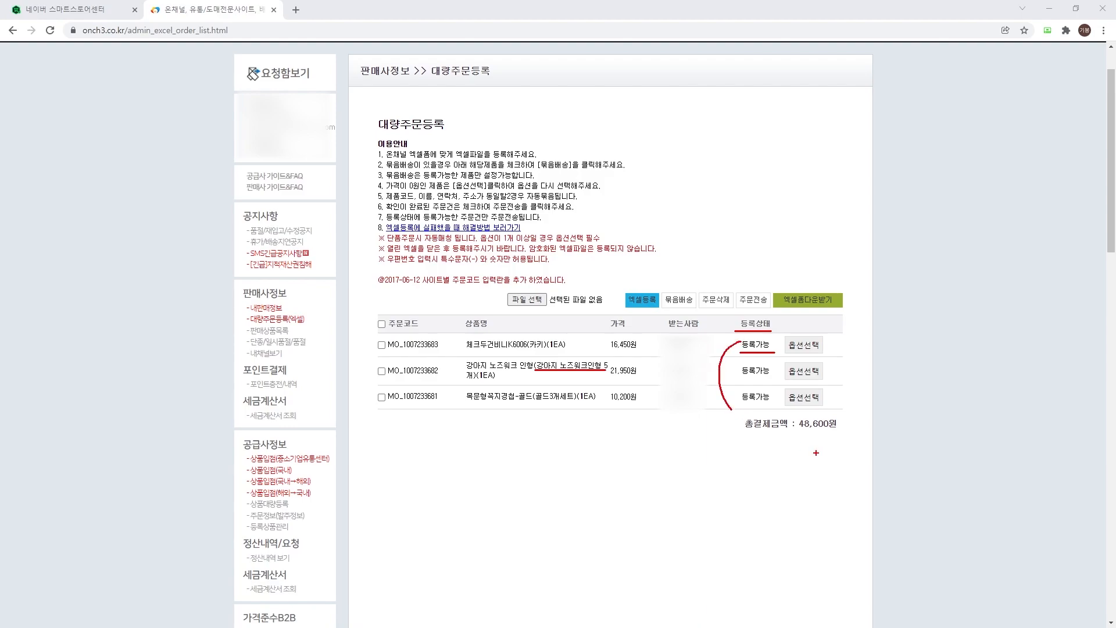
key("Escape")
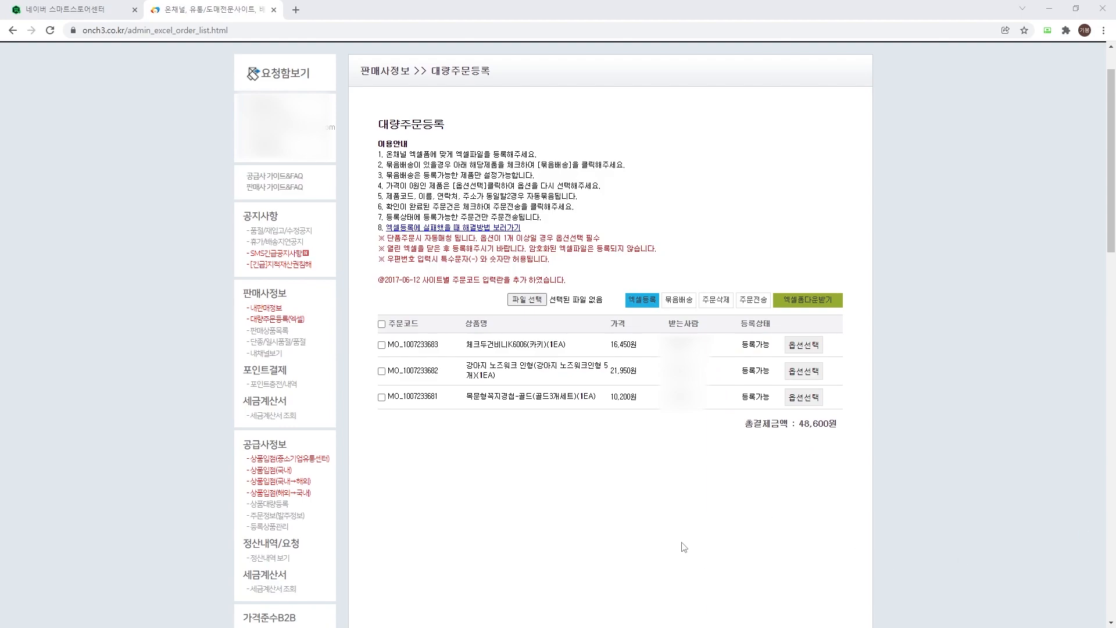
left_click_drag(645, 413, 603, 314)
Switch to the order workbook in Excel and replace the 배송방법 entry in M2 with the formula =L2/1.2+Q2.
key("alt+Tab")
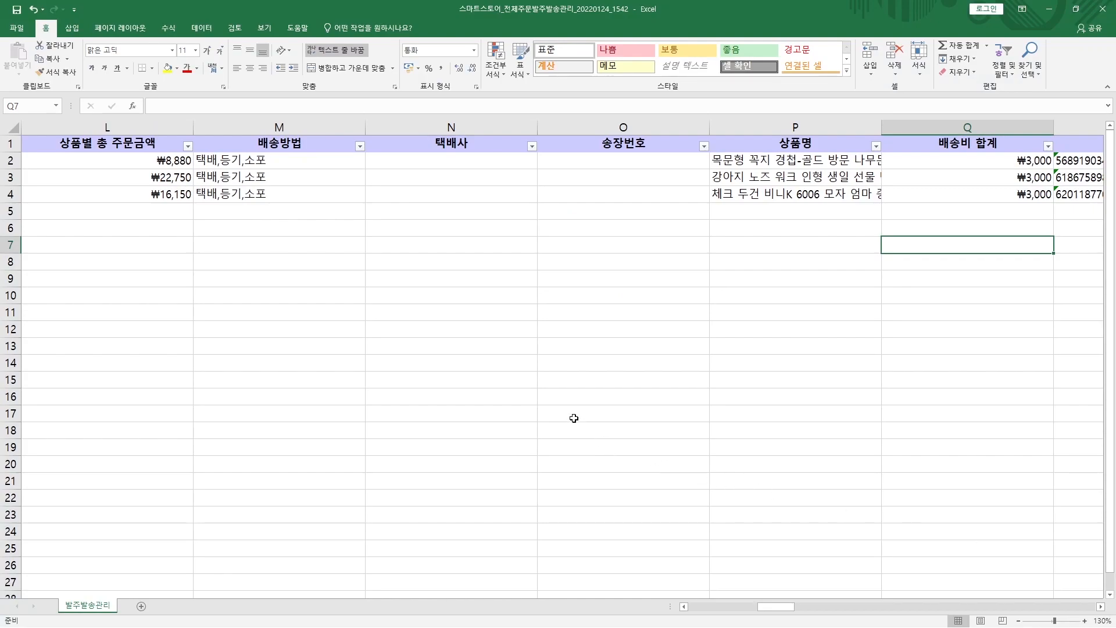
left_click(580, 399)
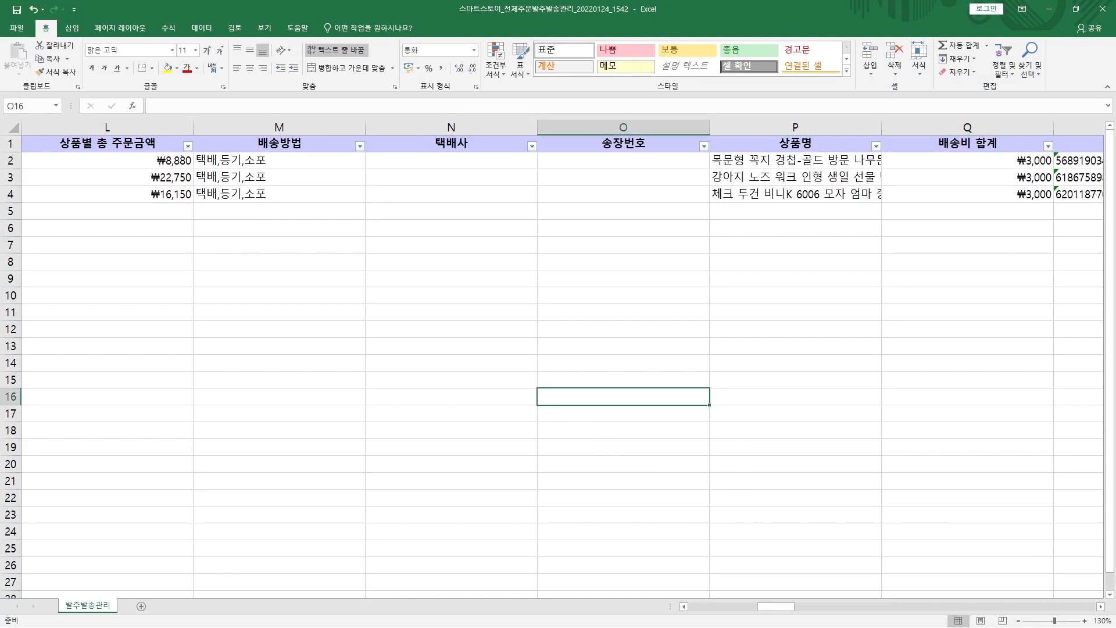
left_click_drag(29, 135, 194, 206)
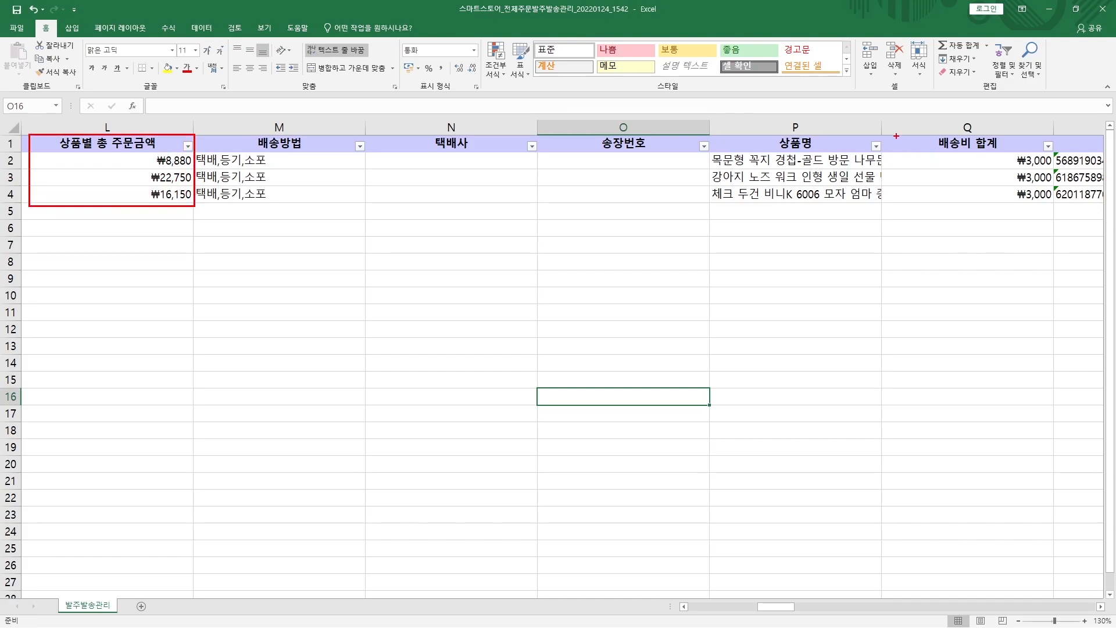
left_click_drag(883, 133, 1053, 205)
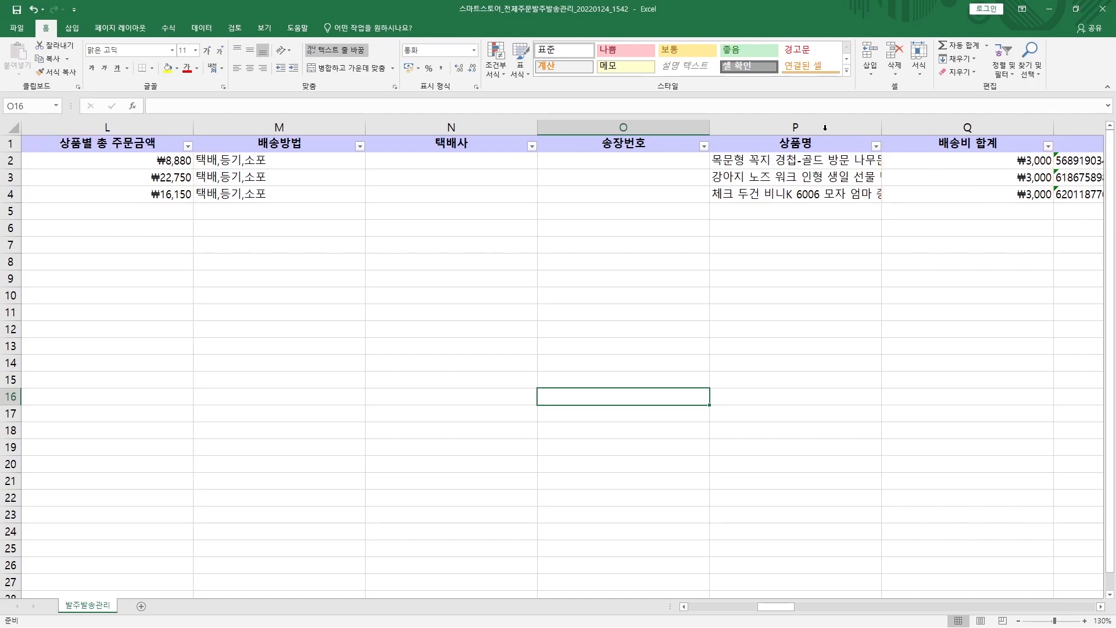
left_click(327, 161)
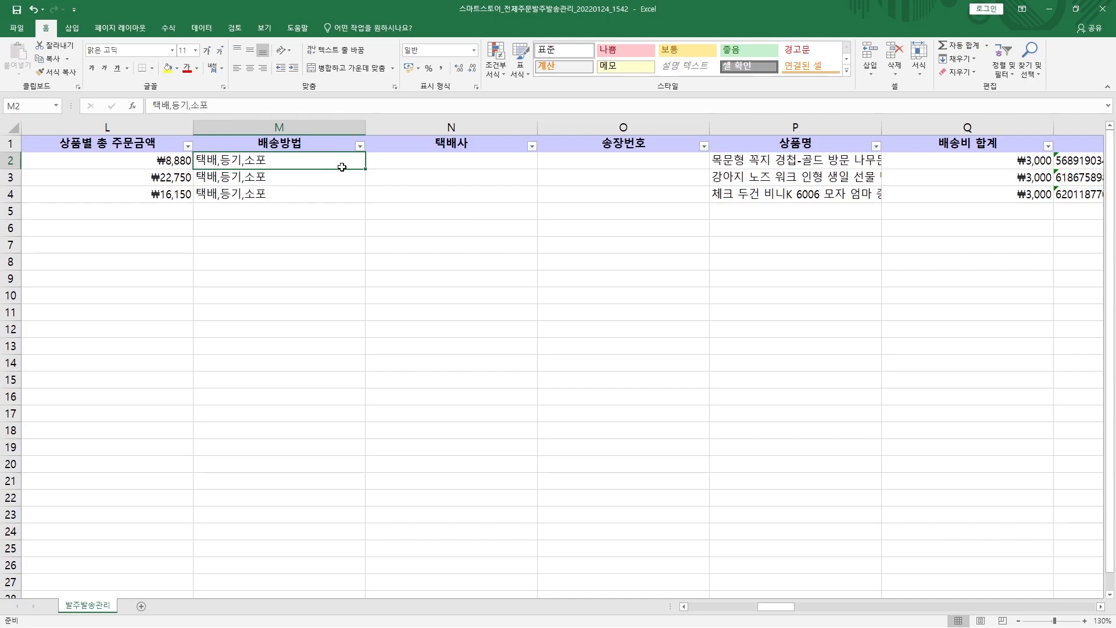
key("Delete")
type("=")
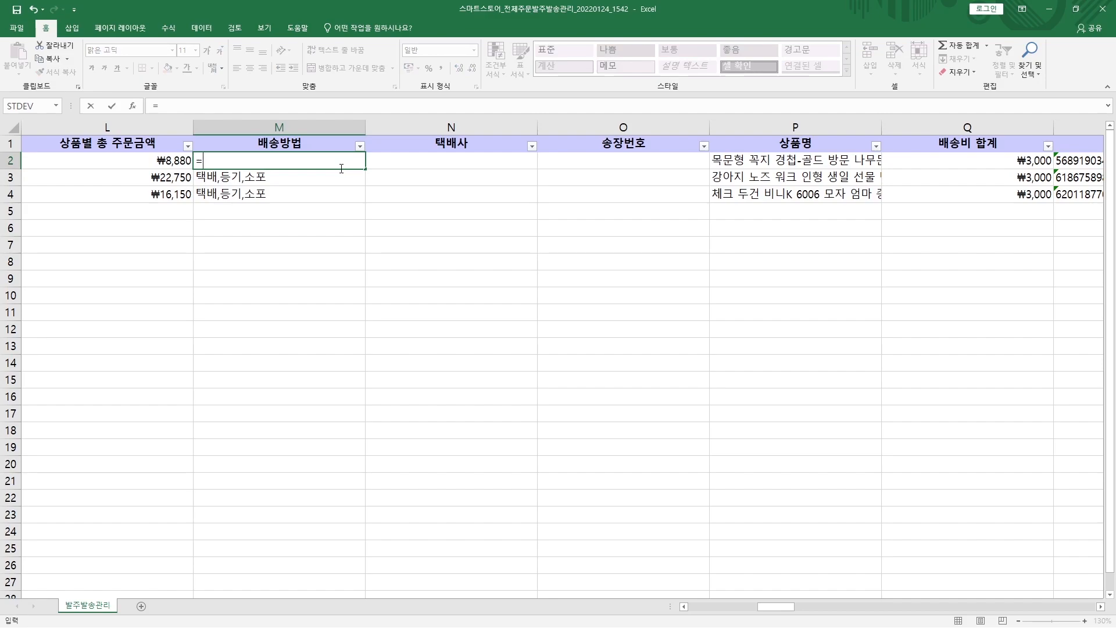
left_click(104, 162)
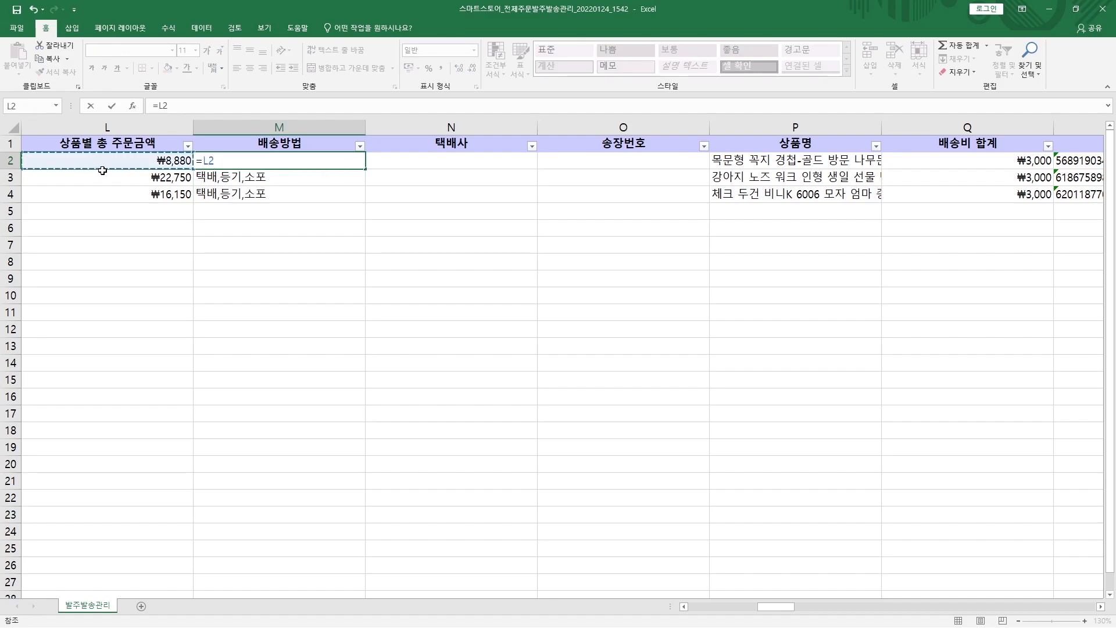
type("/1.2")
type("+")
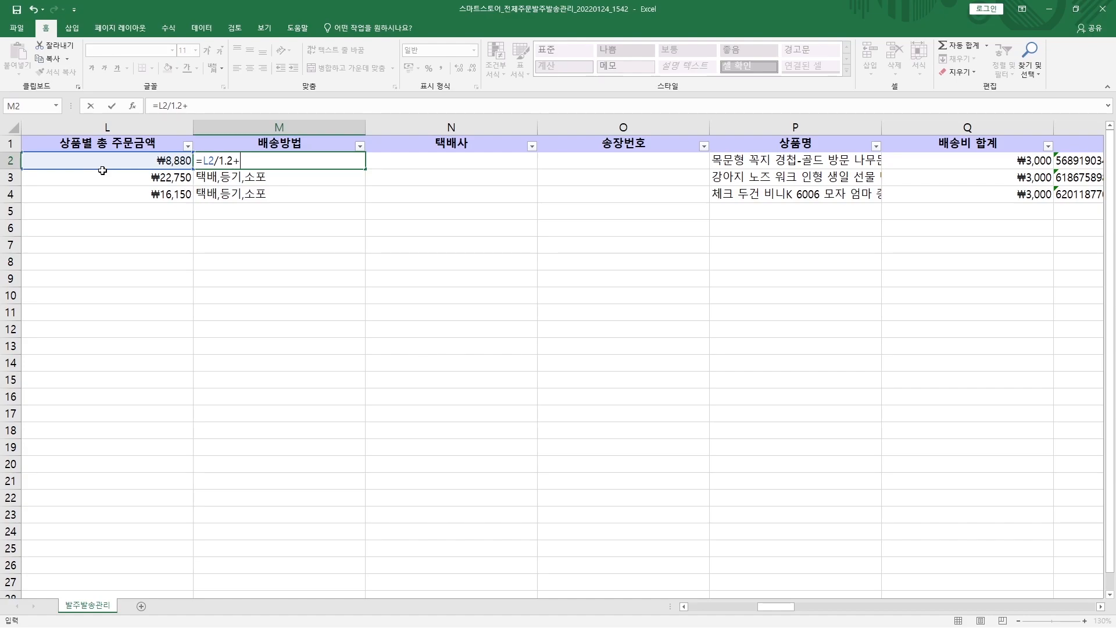
left_click(1022, 161)
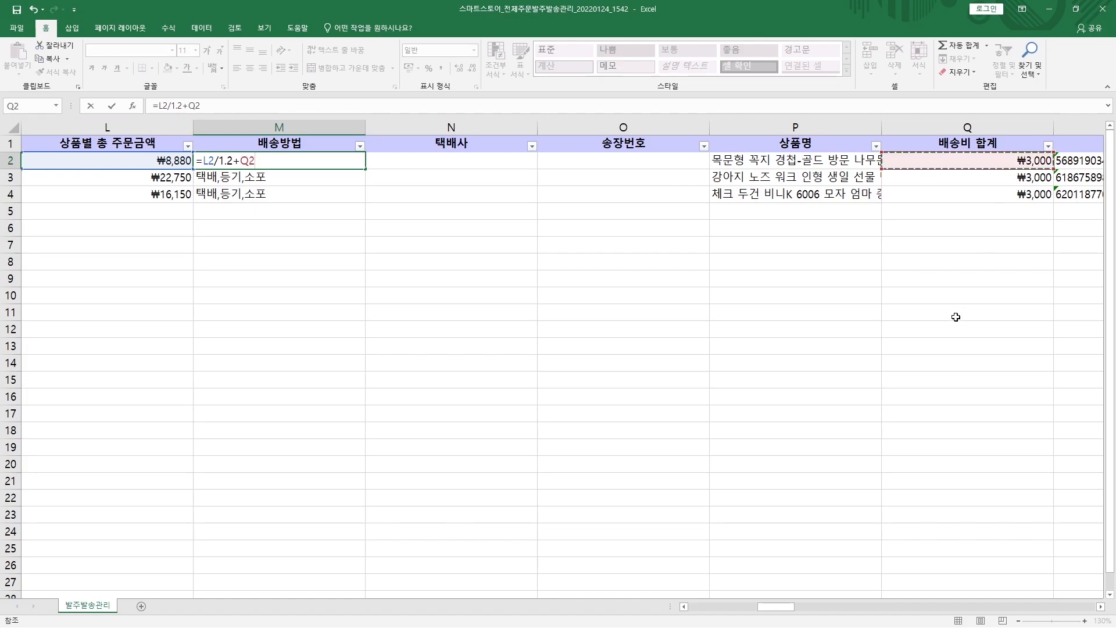
key("Return")
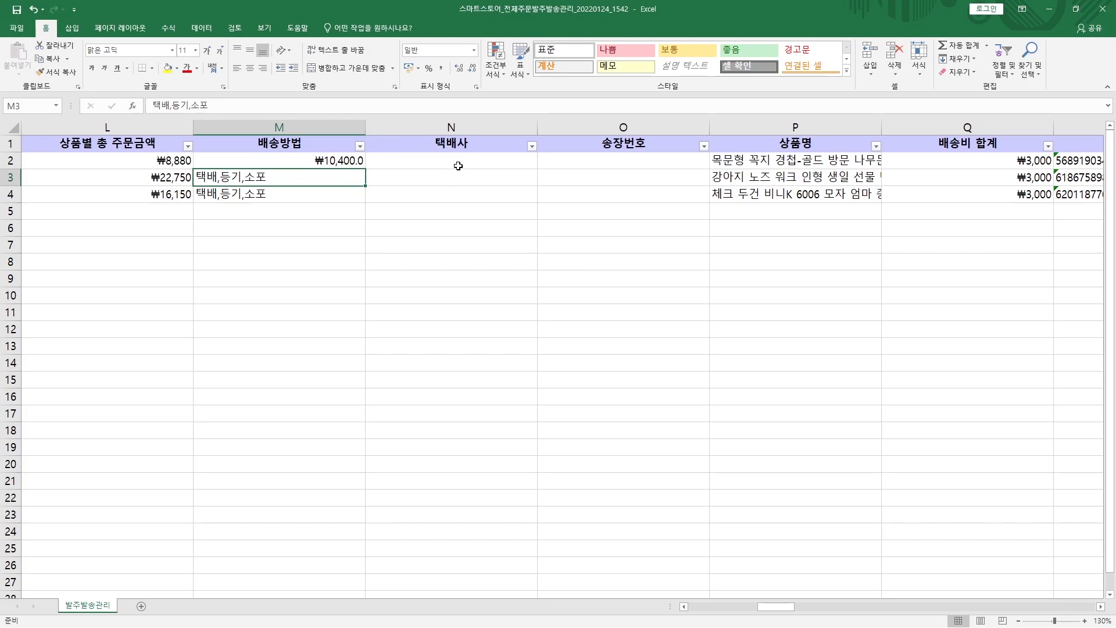
Fill the M2 formula down to M4 for the remaining orders.
left_click(330, 160)
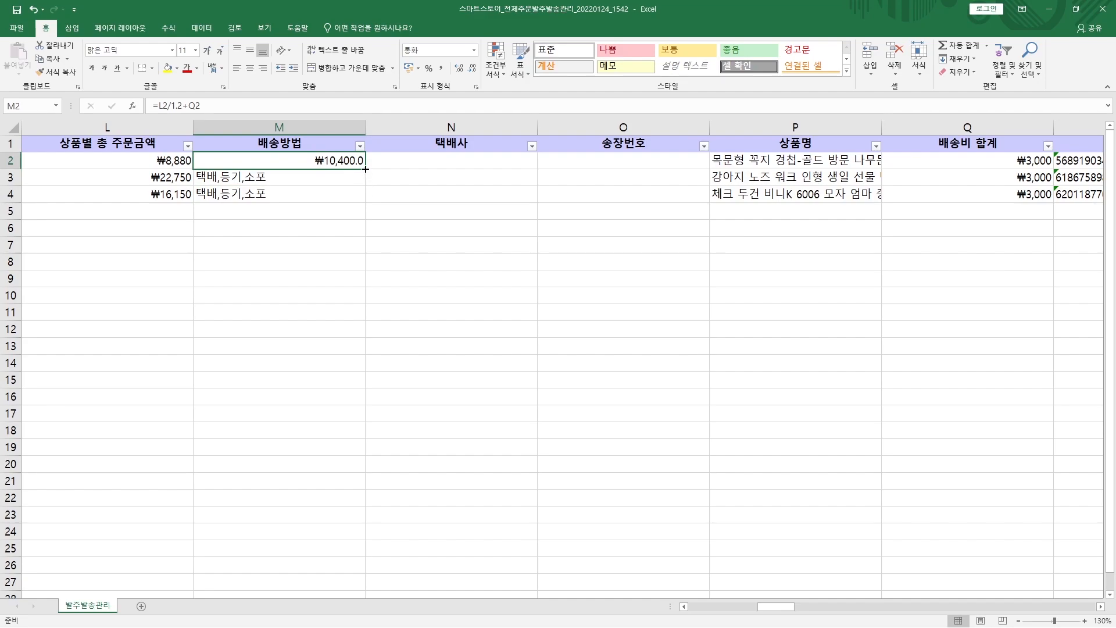
left_click_drag(365, 169, 366, 202)
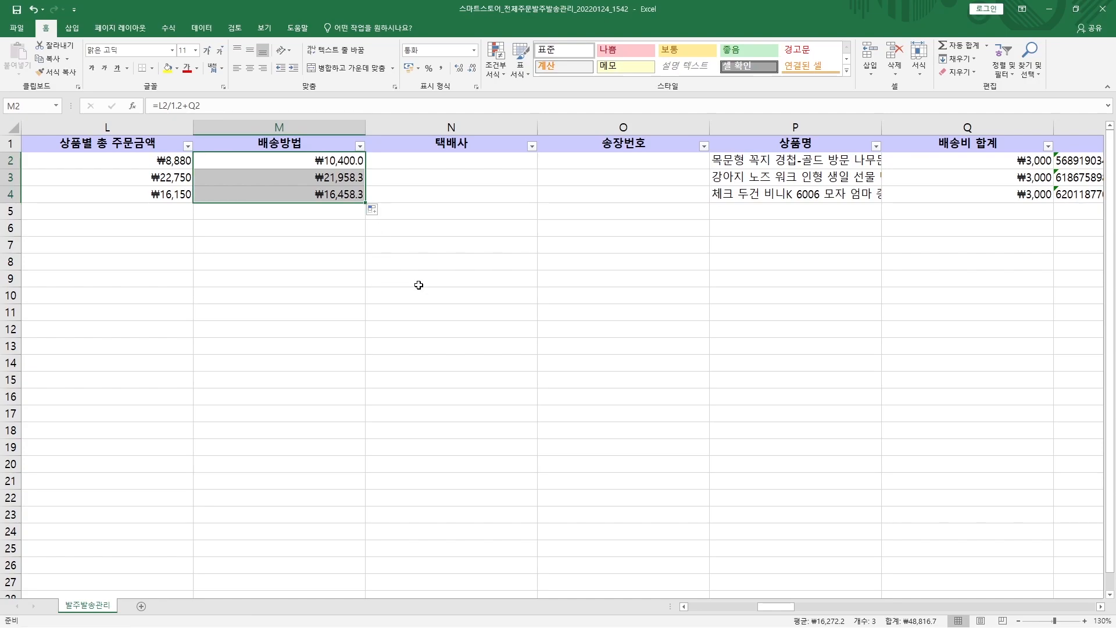
left_click(308, 268)
Place the workbook and the Onchannel page side by side and compare each order's 가격 with its calculated amount in column M.
key("super+Right")
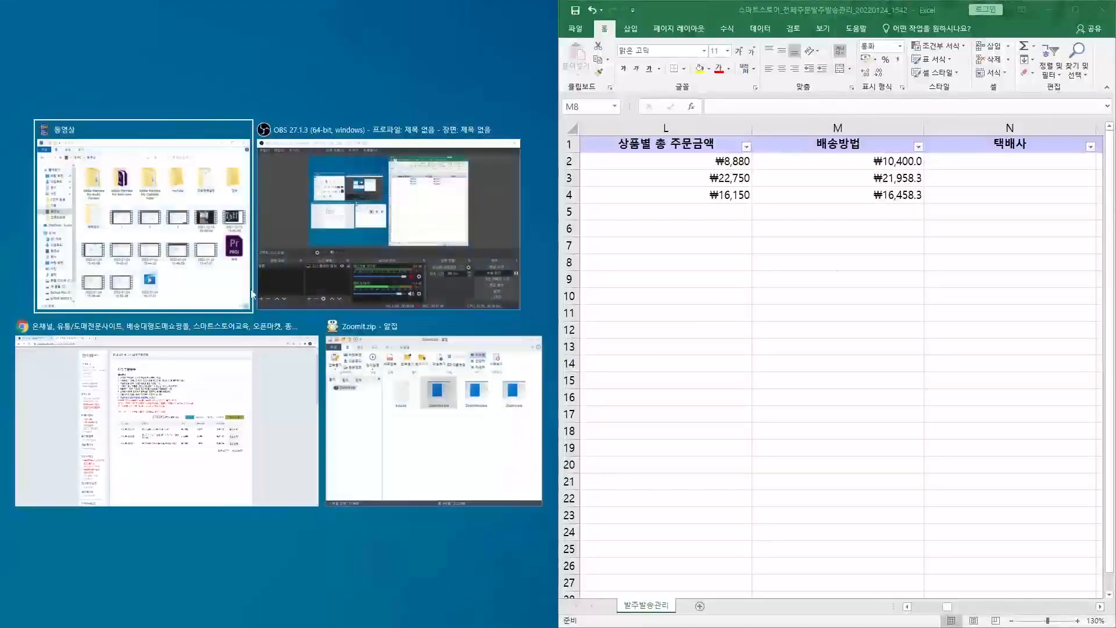
left_click(227, 395)
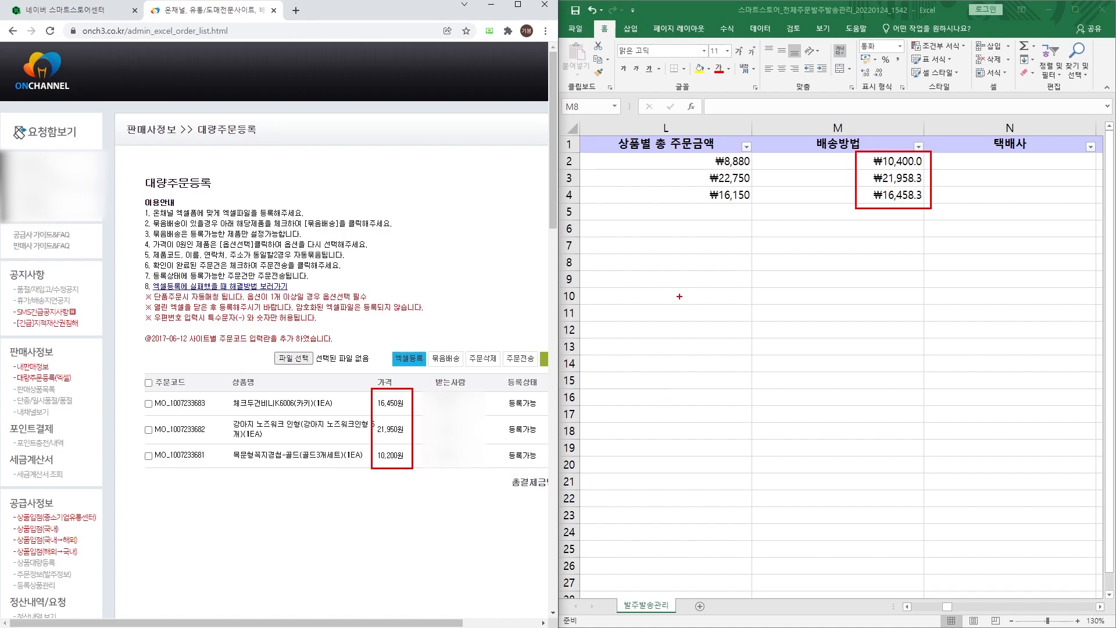
mouse_move(680, 278)
left_mouse_down()
mouse_move(649, 313)
mouse_move(686, 376)
left_mouse_up()
key("Escape")
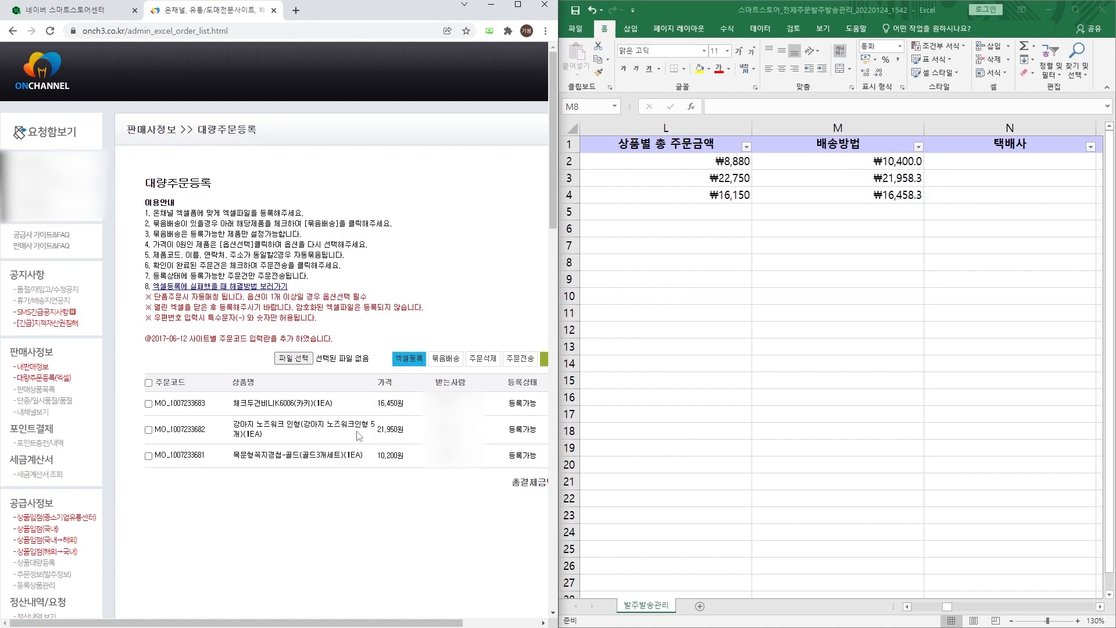
key("ctrl+2")
left_click_drag(371, 414, 412, 392)
left_click_drag(860, 185, 930, 206)
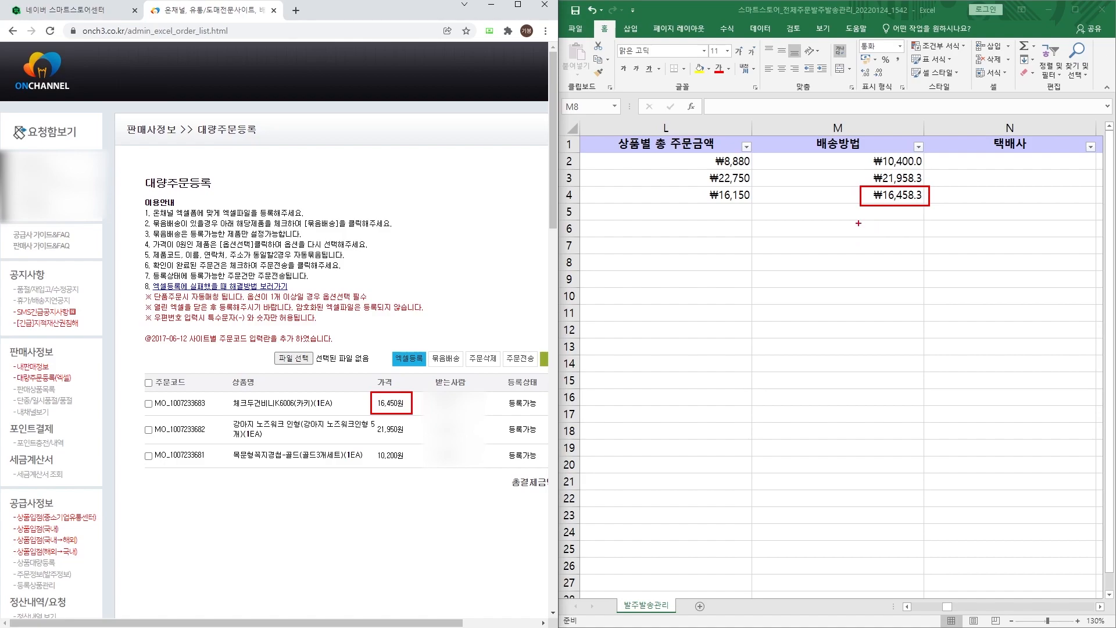
key("e")
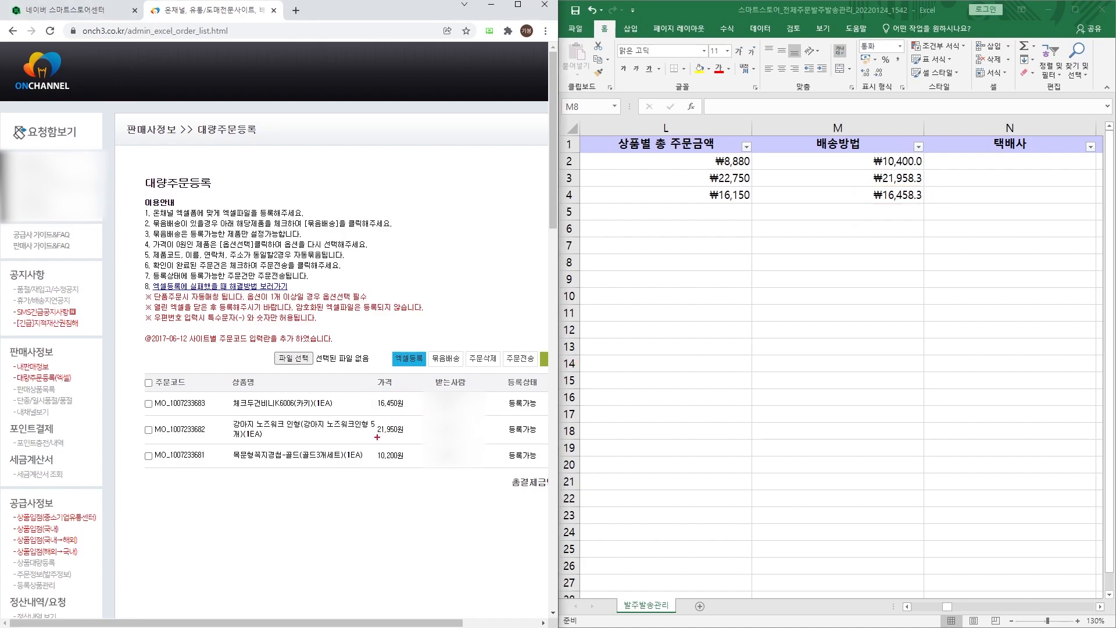
left_click_drag(372, 438, 406, 423)
left_click_drag(871, 187, 923, 169)
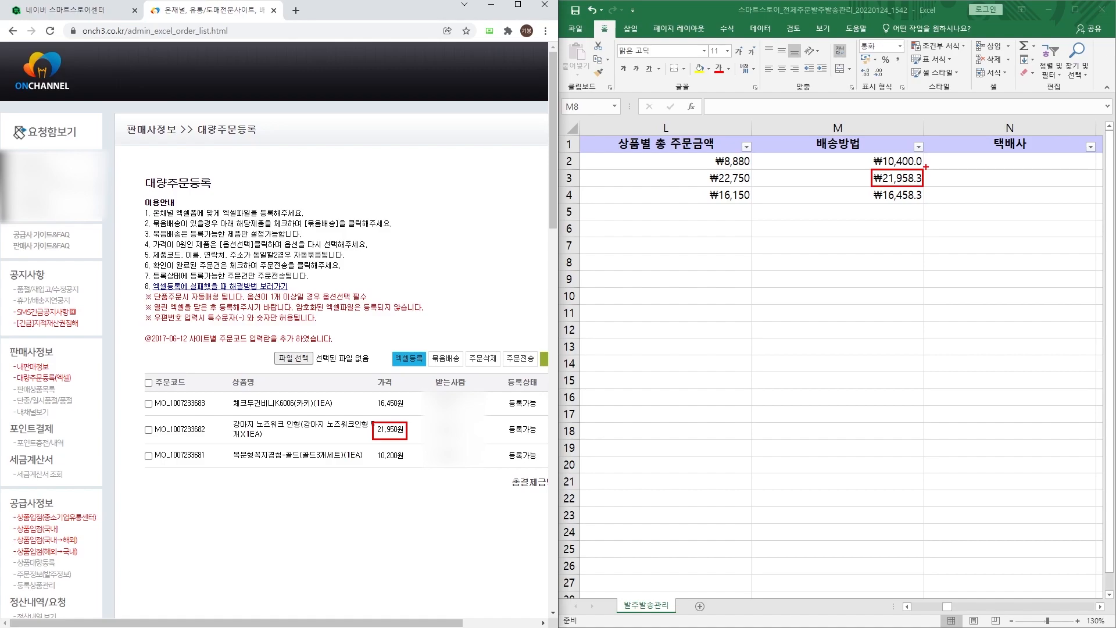
key("Escape")
left_click_drag(368, 469, 411, 444)
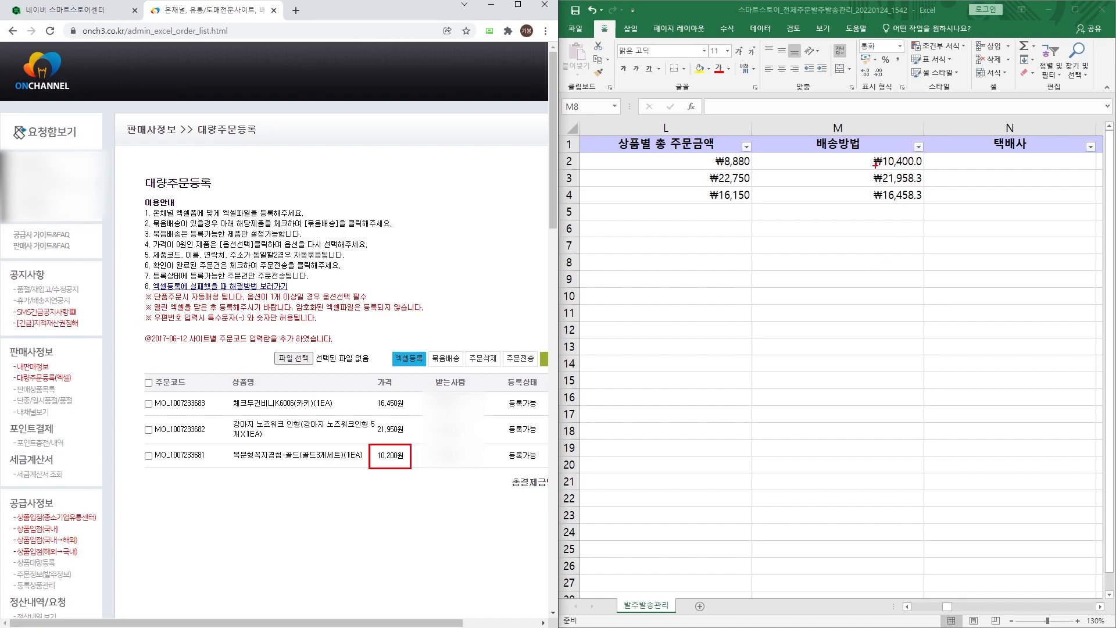
left_click_drag(867, 171, 932, 151)
Maximize the Onchannel page, select all registered orders and submit them with 주문전송.
left_click(518, 8)
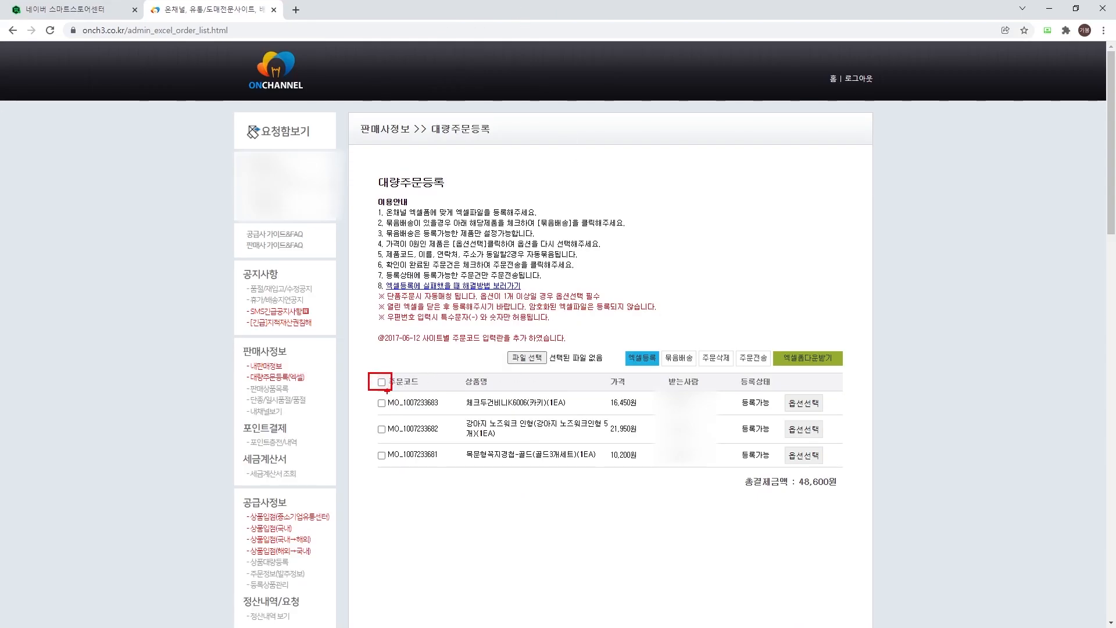
left_click(382, 383)
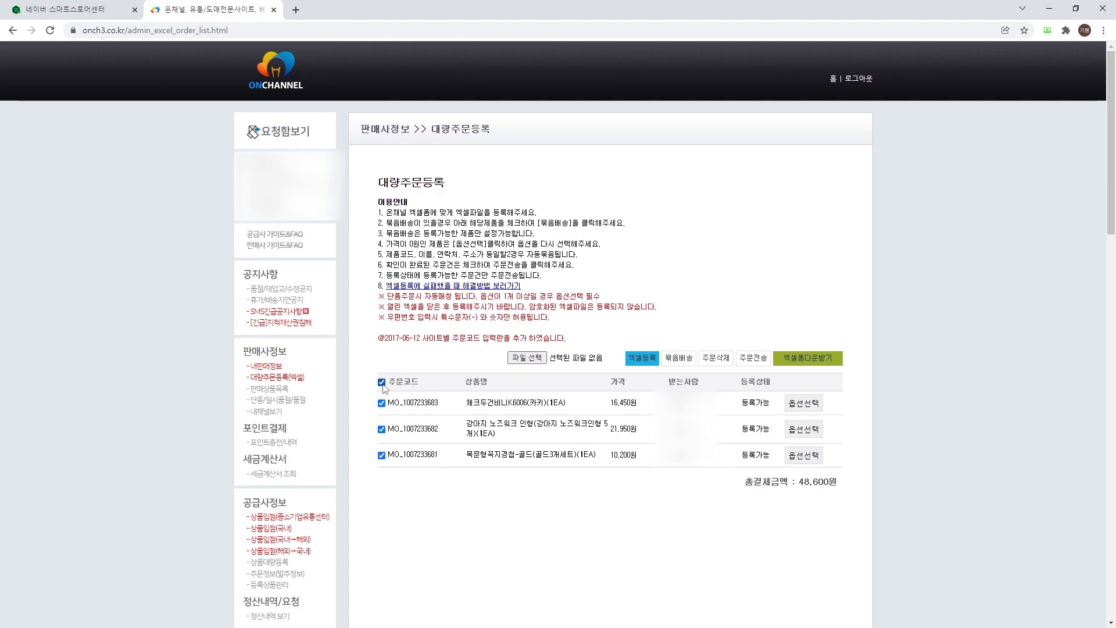
left_click_drag(731, 343, 774, 372)
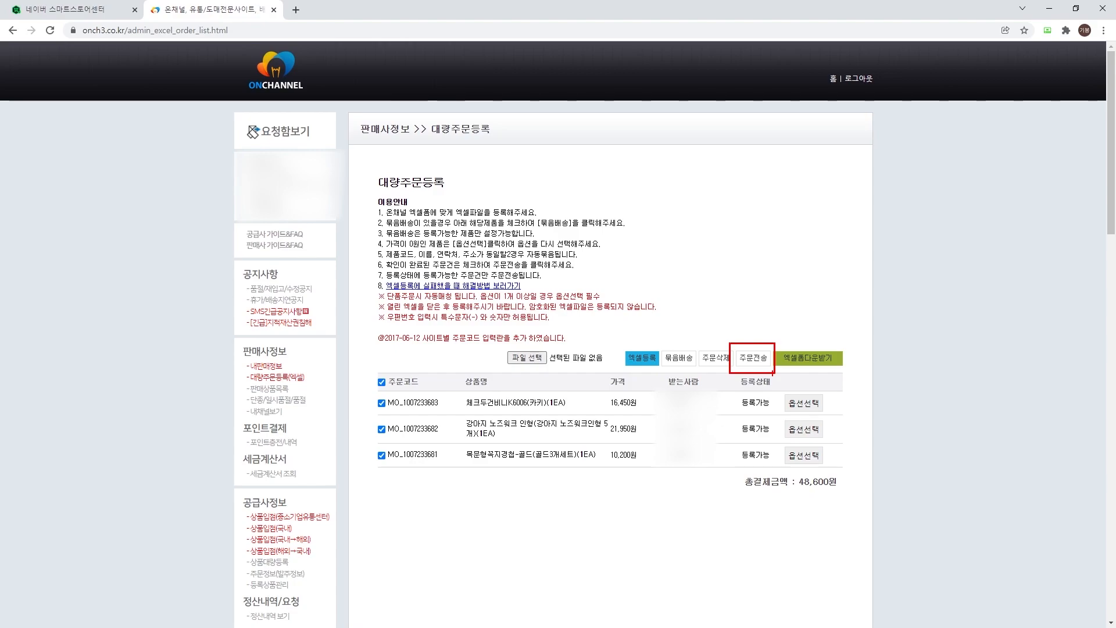
left_click(760, 360)
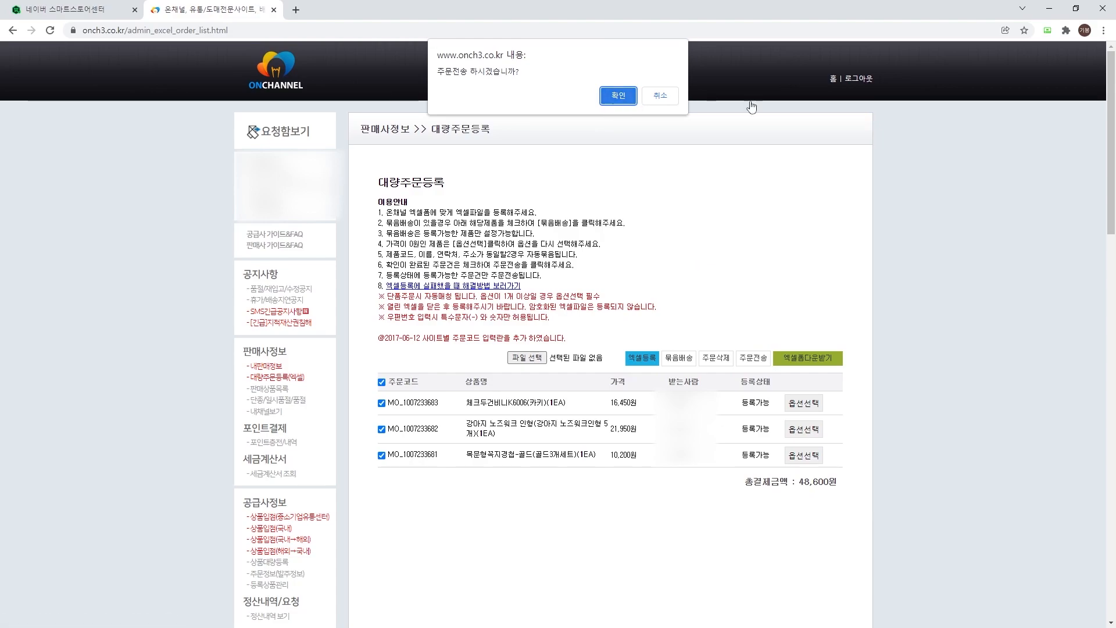
left_click(634, 100)
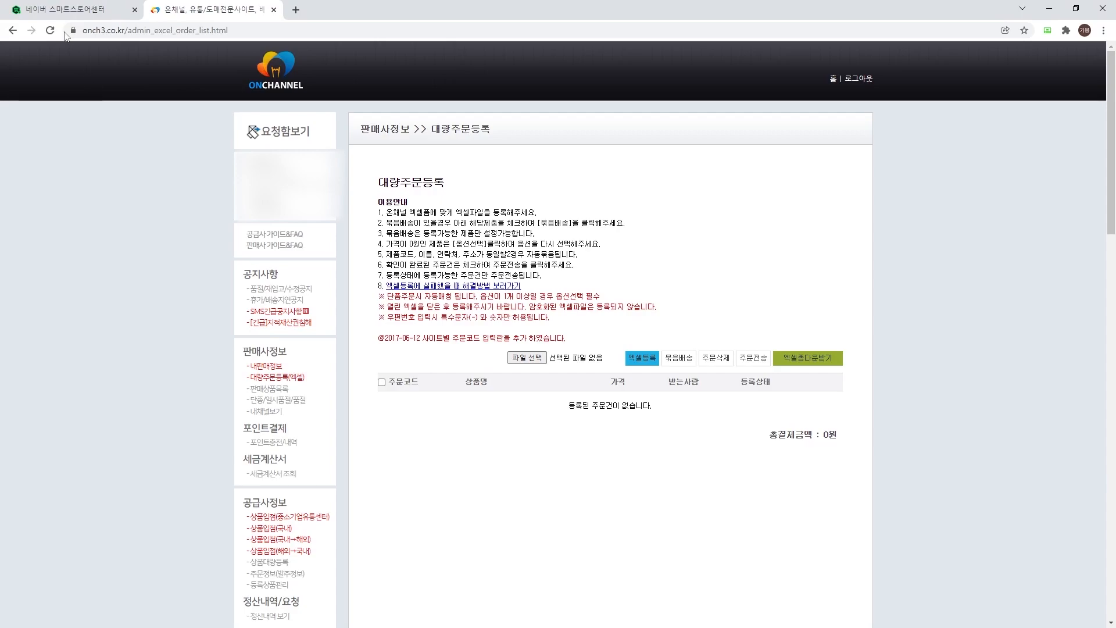
Switch to the Naver Smart Store page, select all new orders and process them with 발주확인.
left_click(64, 9)
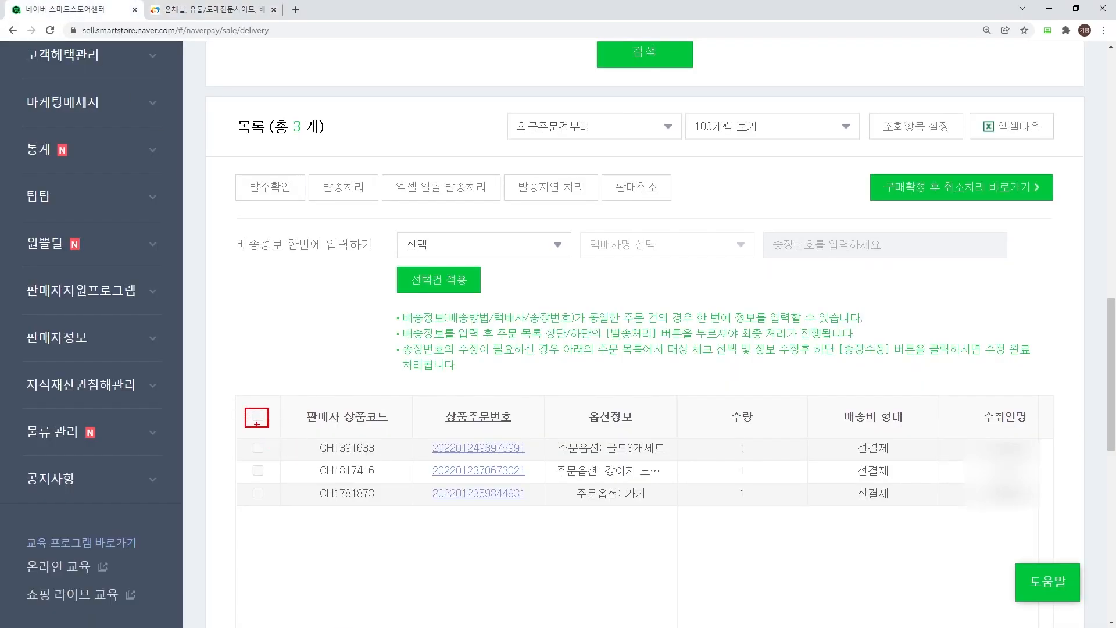
left_click(258, 416)
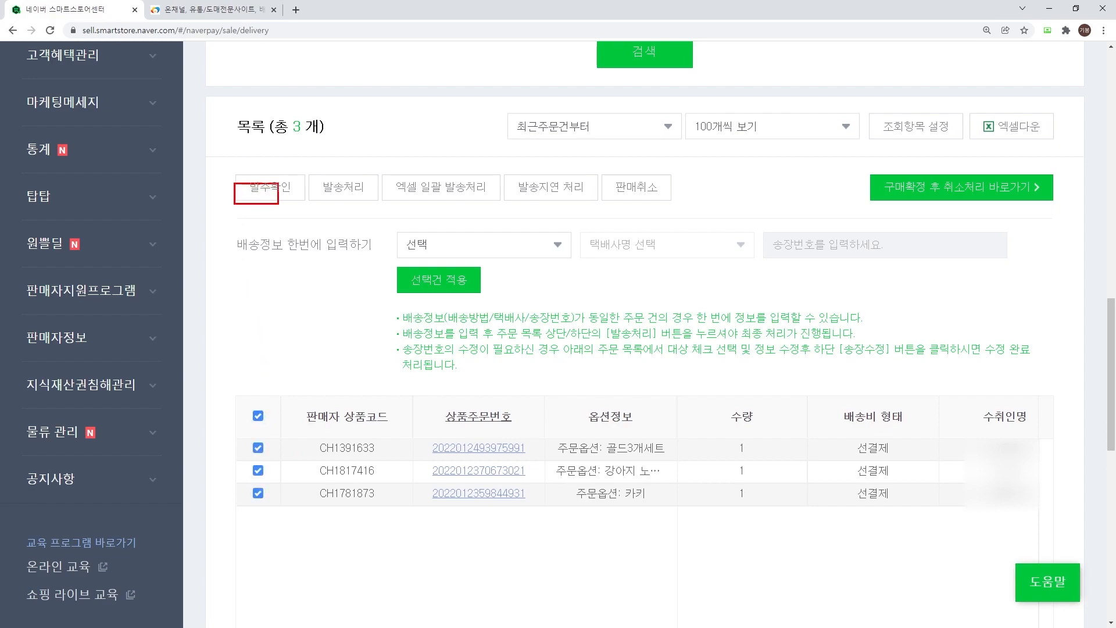
left_click(267, 187)
left_click(616, 150)
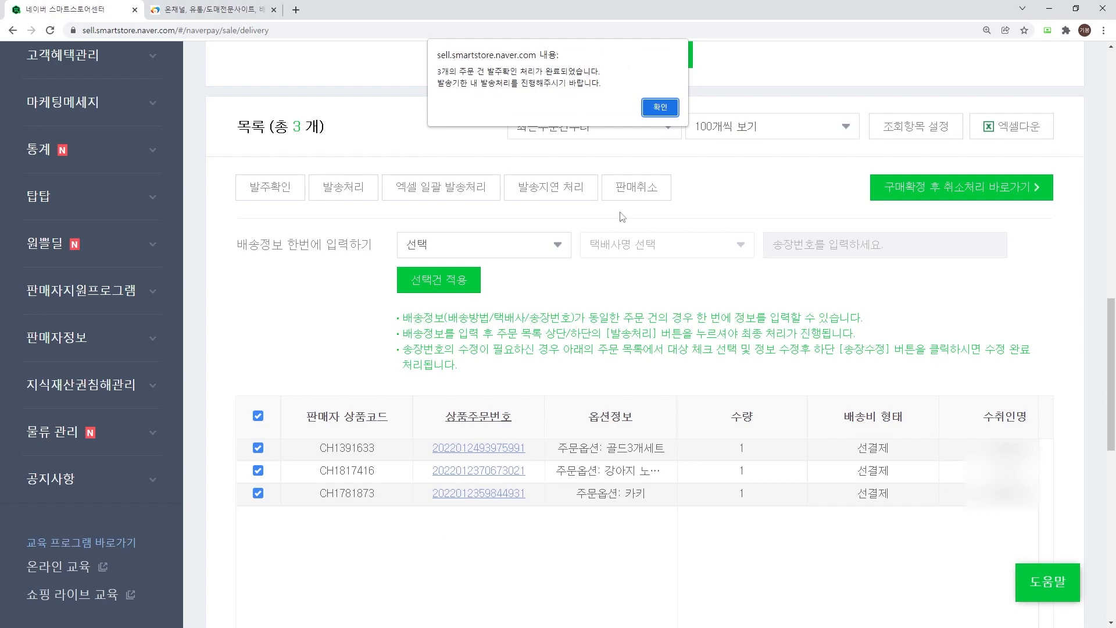
left_click(657, 105)
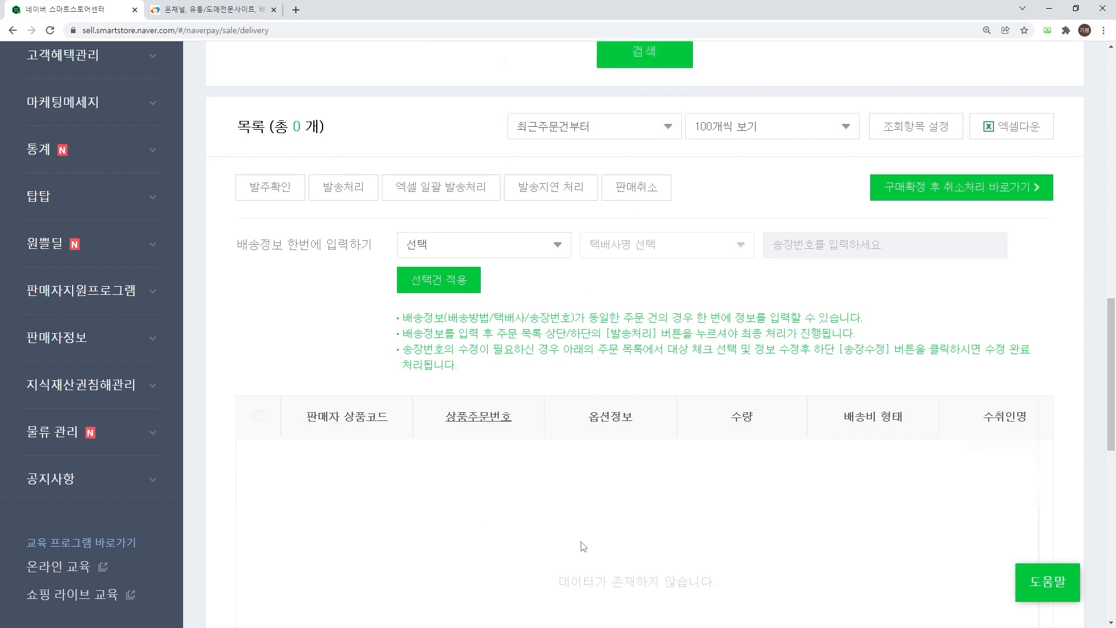